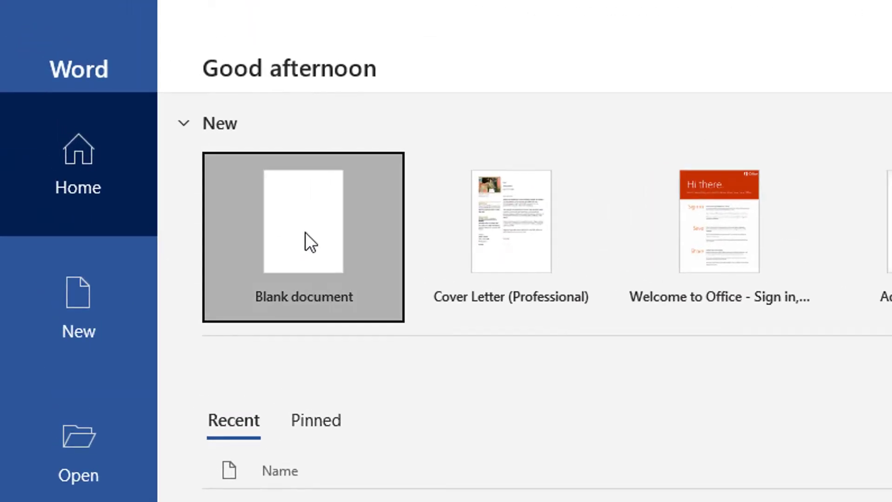
Step: Create a blank document and generate a ten-sentence sample paragraph with =rand(1,10)
click(306, 233)
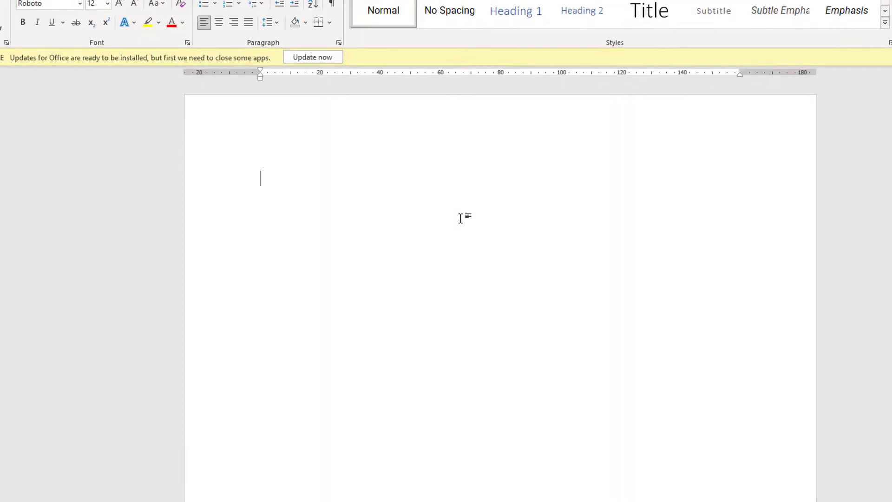
text(=rand)
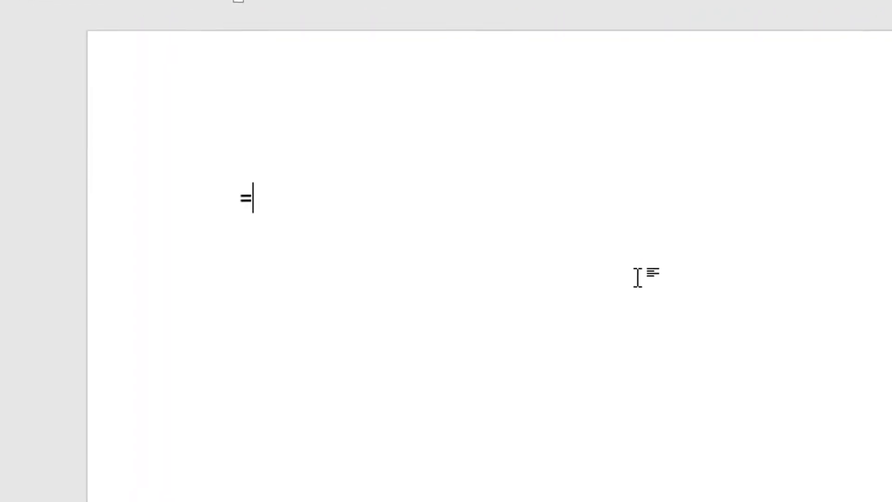
text((1,10)
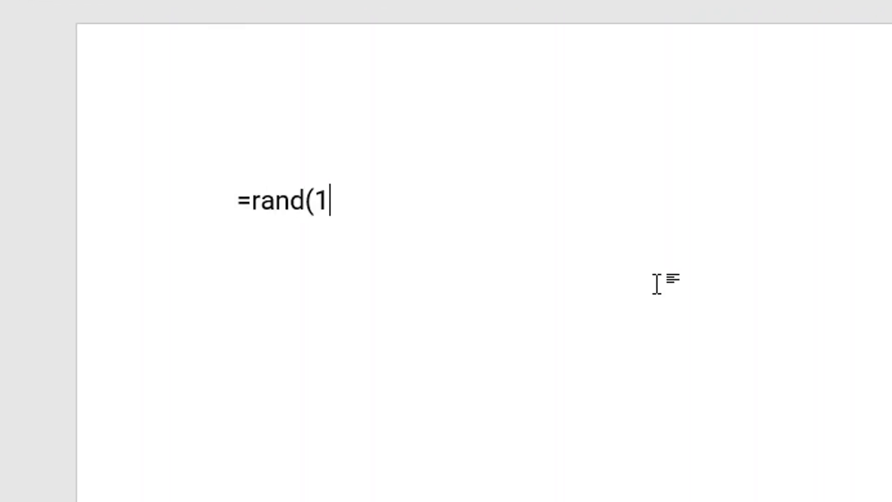
text())
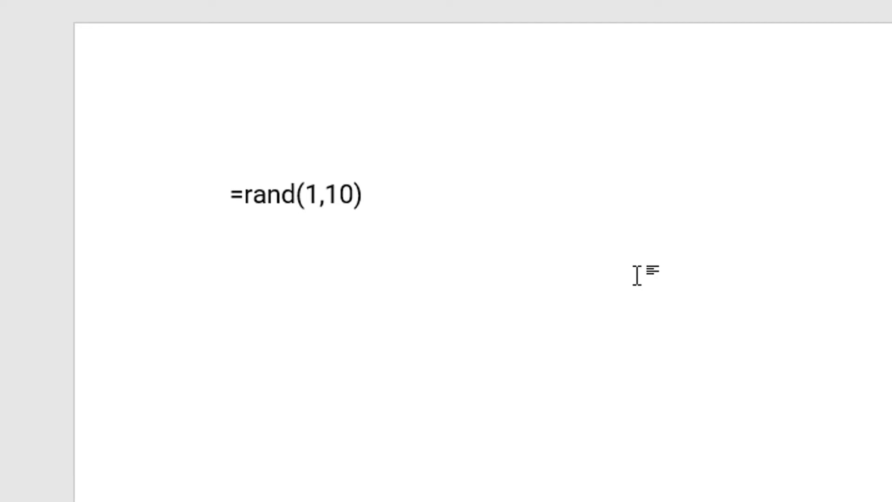
key(Return)
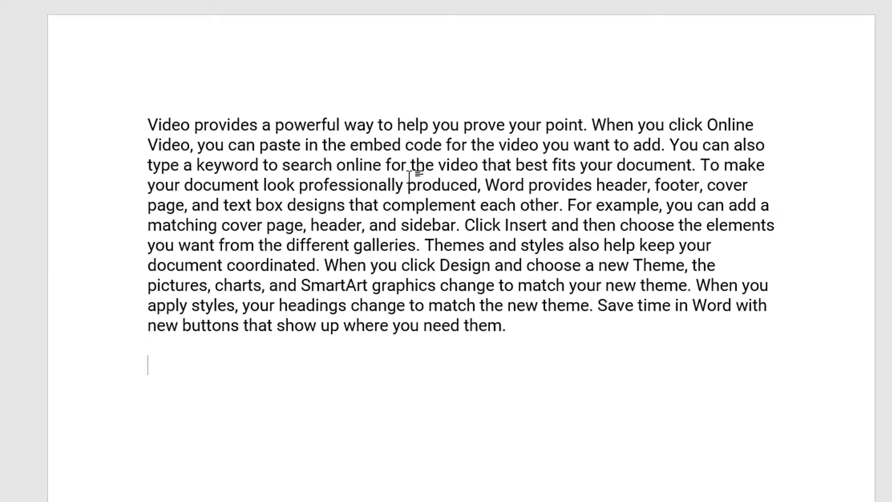
Step: View the Drop Cap settings for the sample paragraph and close them
click(432, 226)
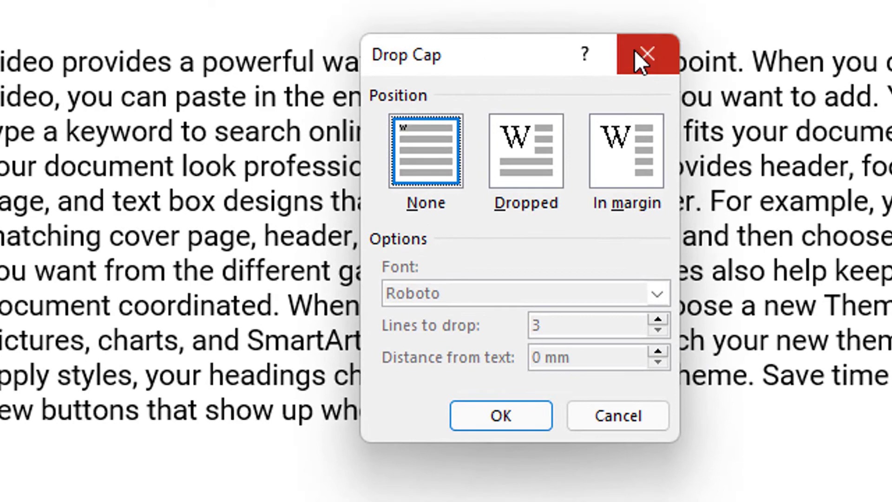
click(642, 52)
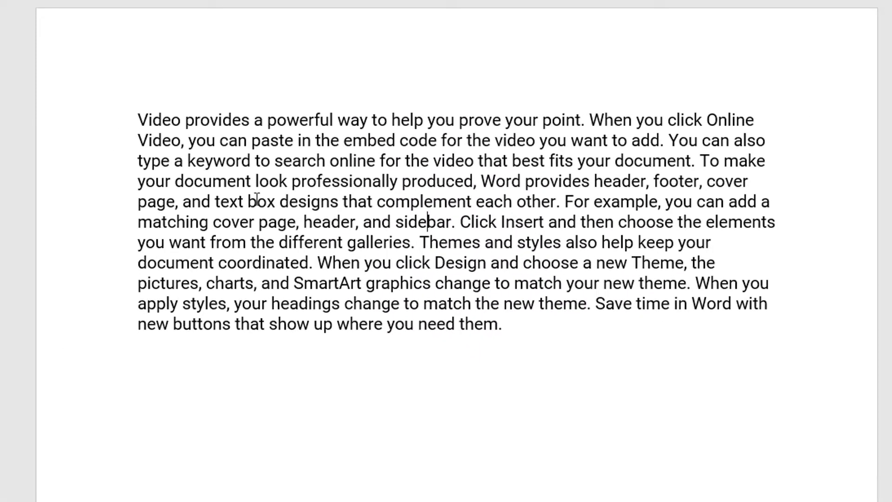
drag(139, 120, 499, 324)
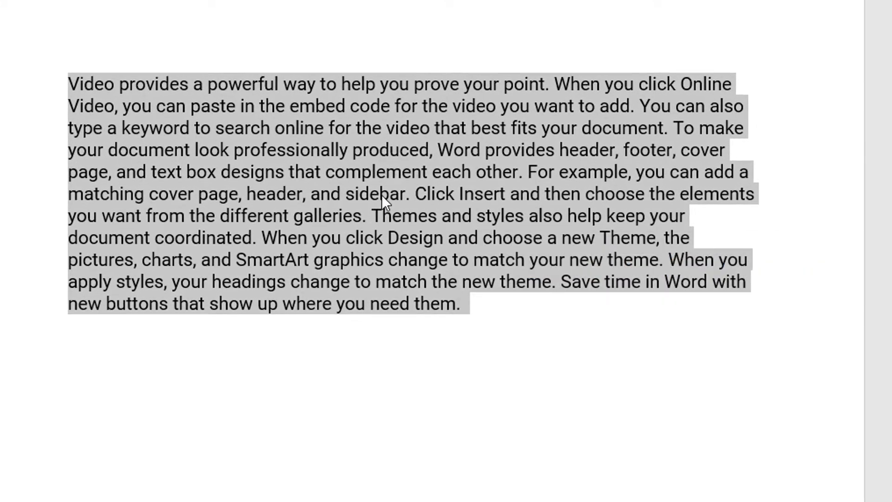
click(380, 194)
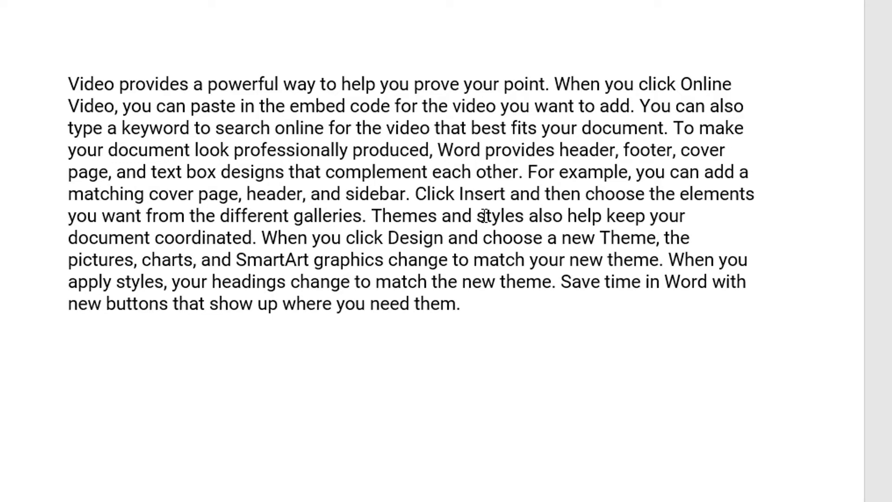
key(alt+o)
key(d)
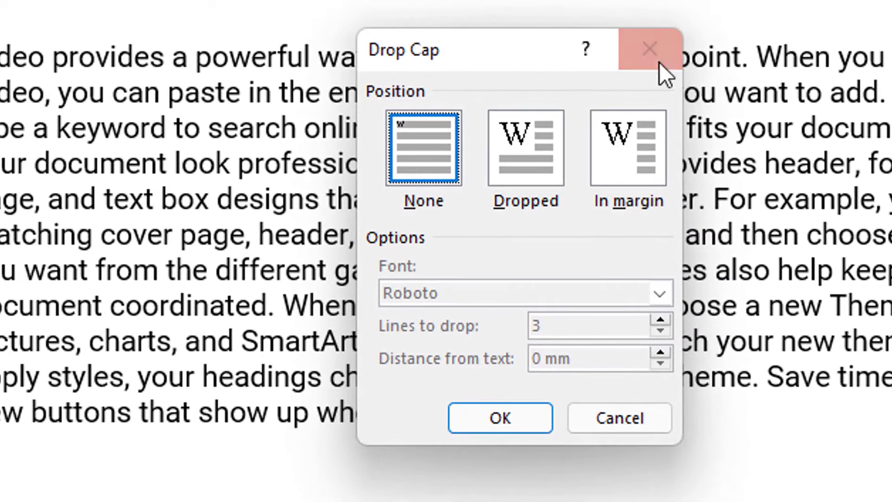
click(658, 54)
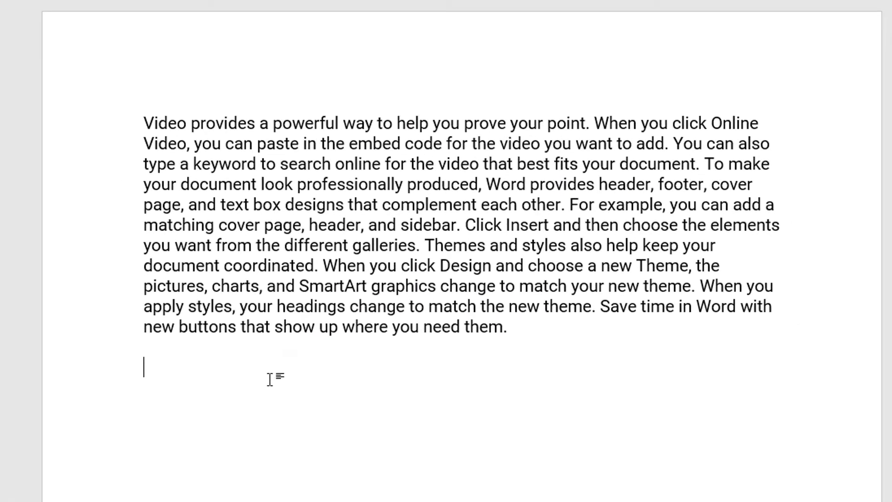
Step: Write the notes "ALT O D", "FORMAT" and "DROPCAP" on separate lines below the paragraph, followed by an empty line
text(ALT O)
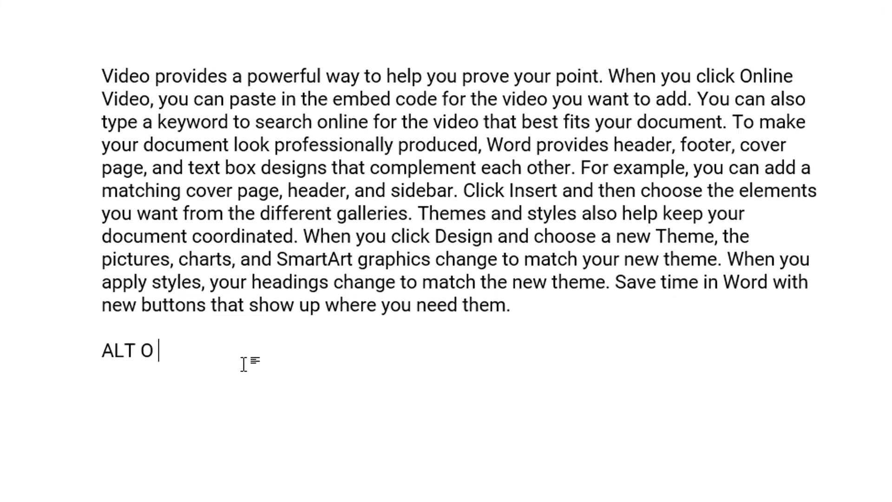
text( D)
key(Return)
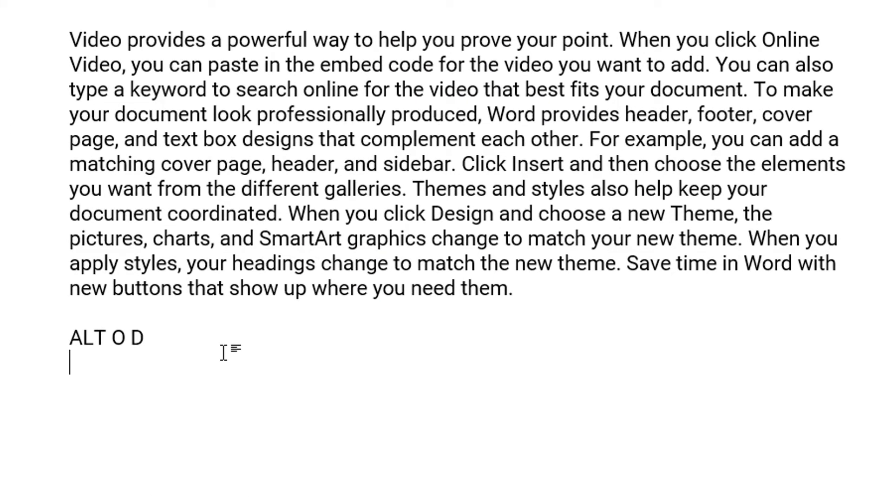
text(FORMAT)
key(Return)
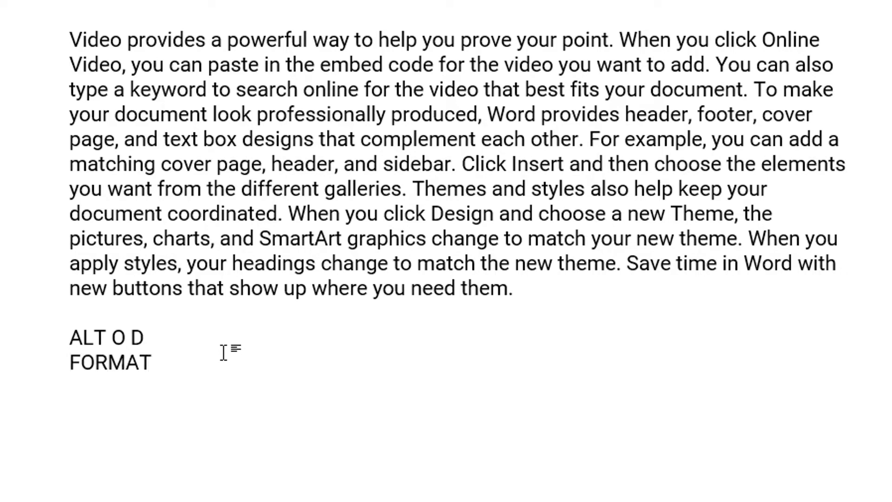
text(DROPCAP)
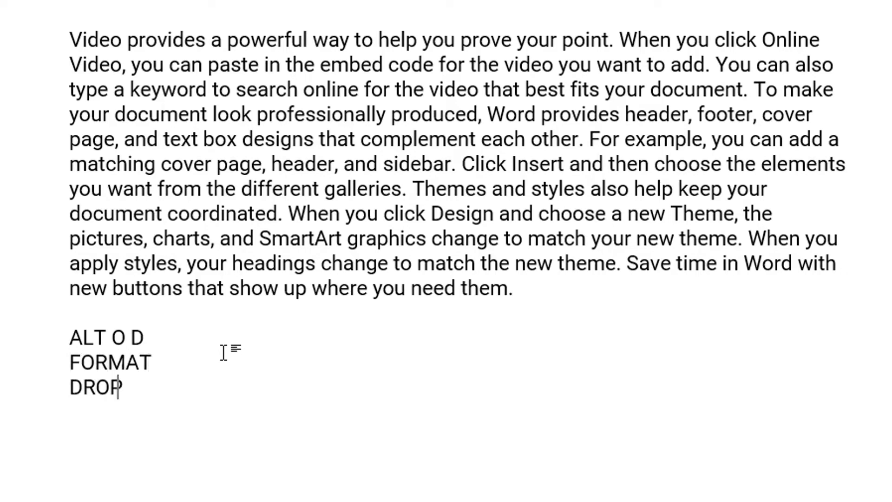
key(Return)
key(Return)
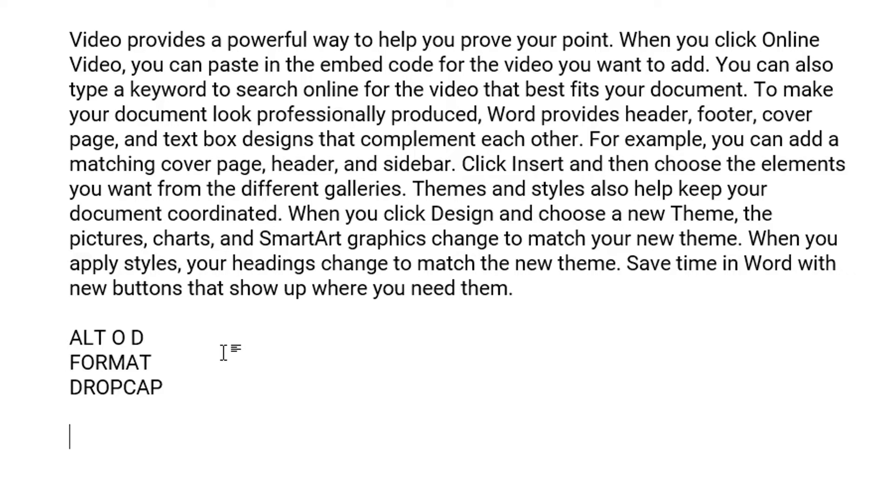
Step: Add the lines "ALT O E", "ALT O T", "ALT O P" and "ALT O C" below the DROPCAP note
text(ALT O)
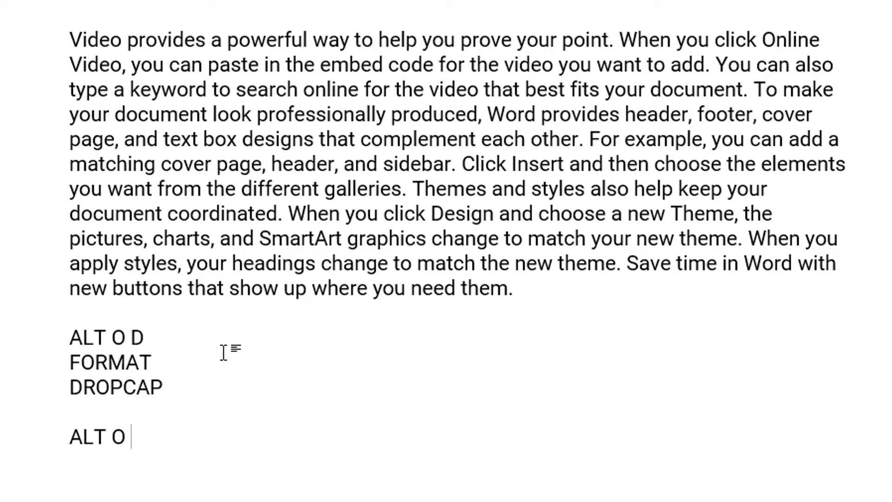
text( E)
key(Return)
text(ALT O )
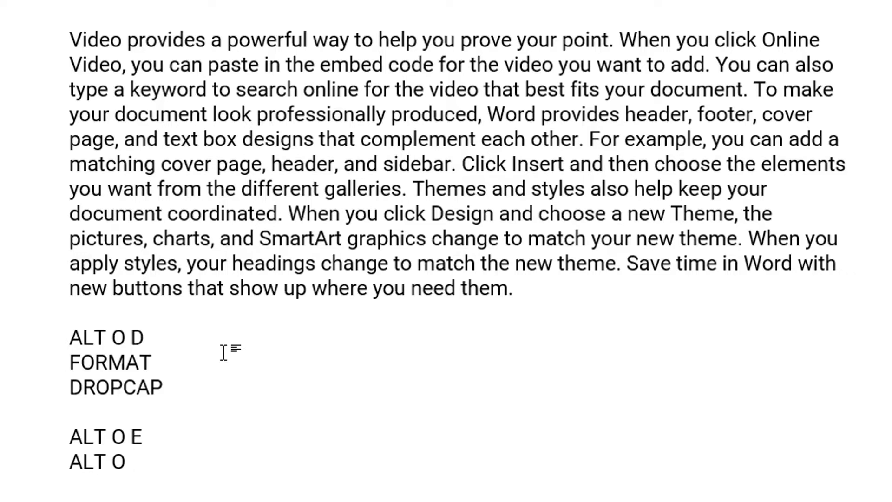
text(T)
key(Return)
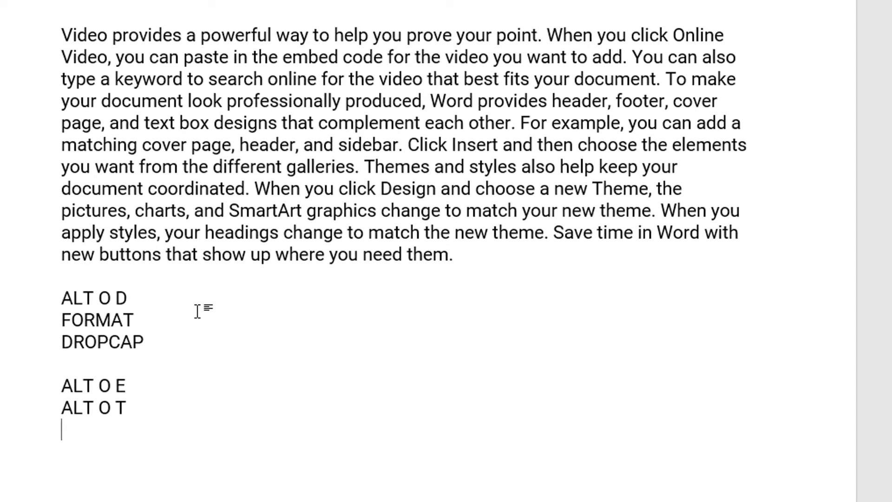
text(ALT O )
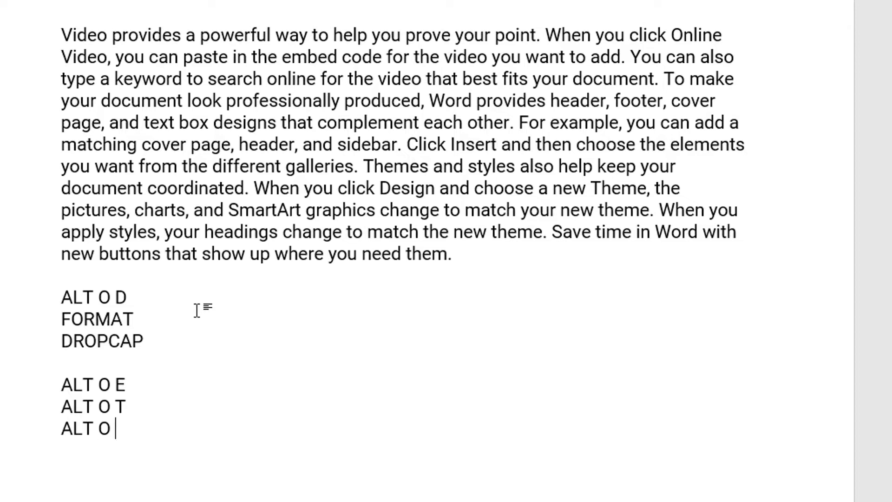
text(P)
key(Return)
text(ALT O C)
key(Return)
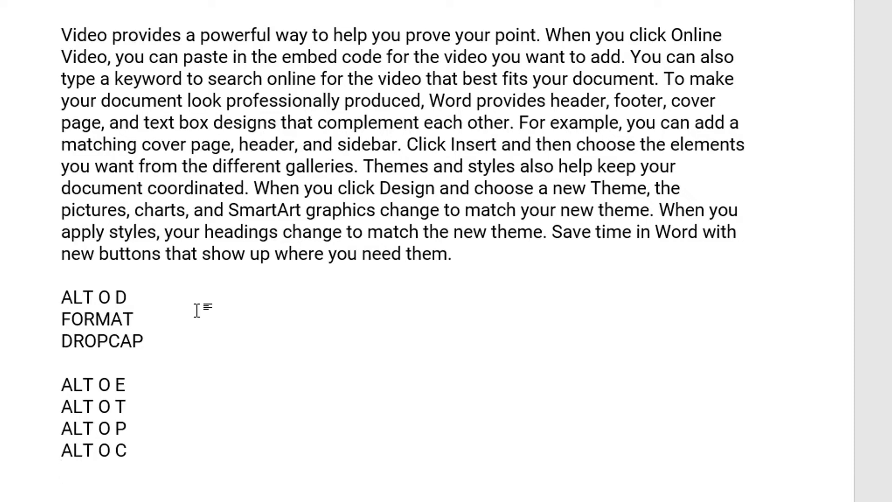
Step: Delete all the shortcut notes below the sample paragraph
drag(64, 295, 179, 447)
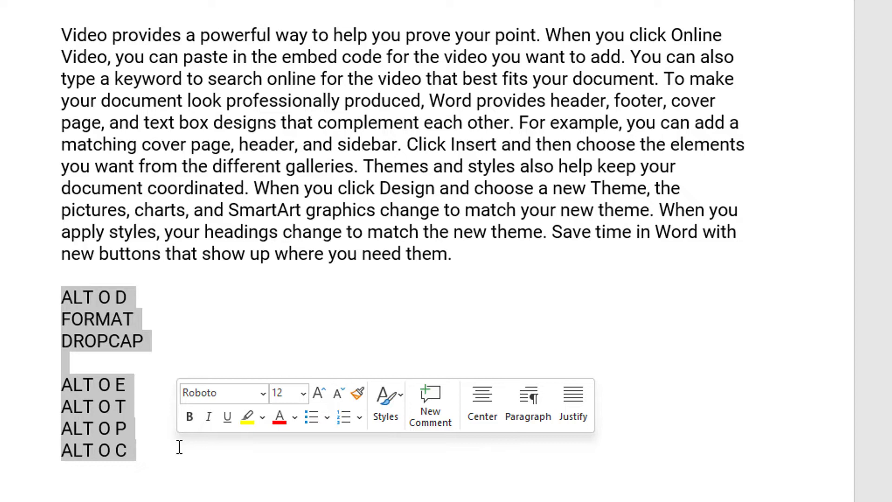
key(Delete)
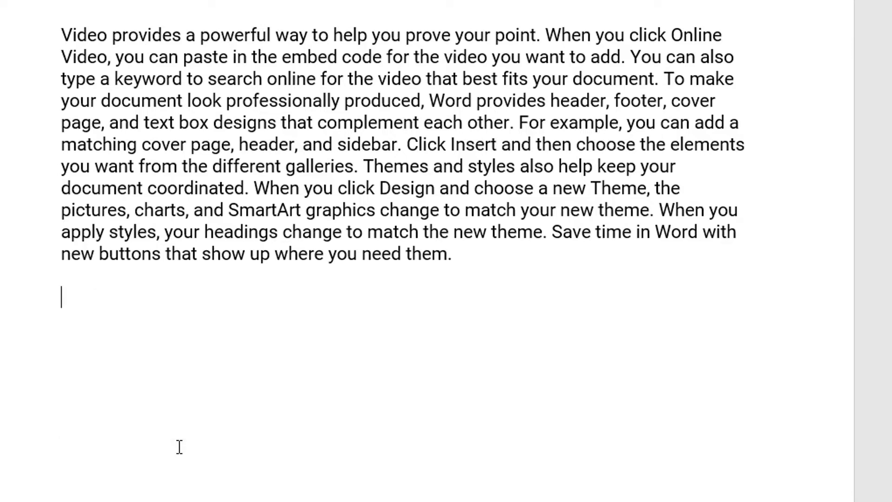
Step: Look at the drop cap position choices for the paragraph, open the full Drop Cap Options, and close them
click(362, 145)
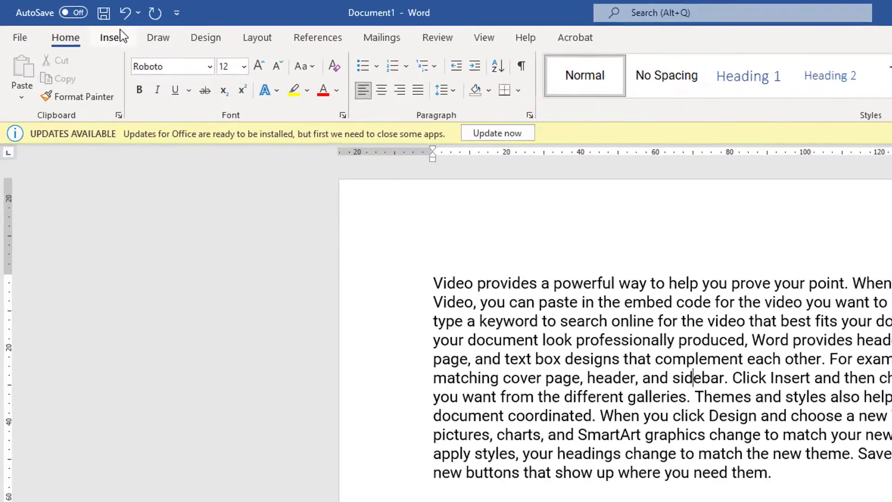
click(120, 31)
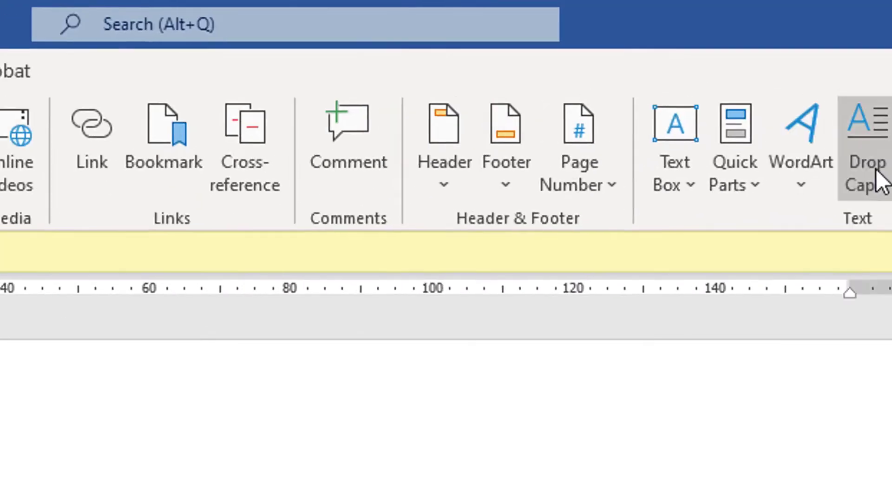
click(640, 176)
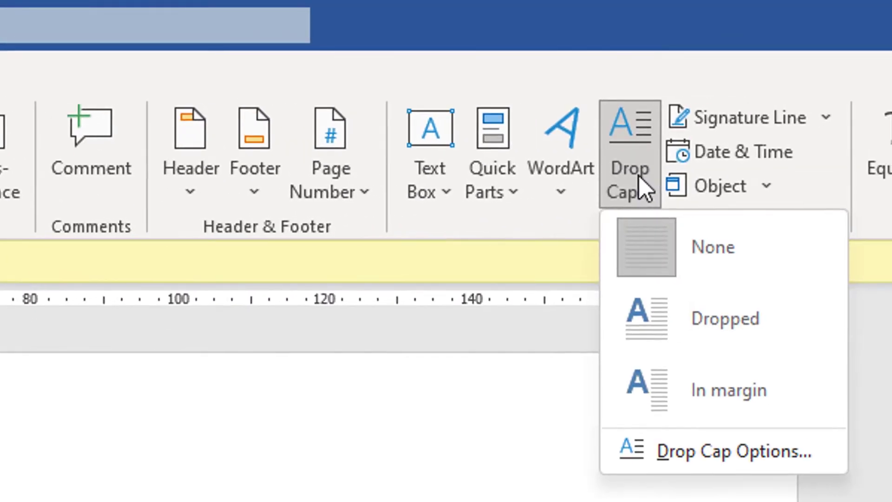
click(731, 461)
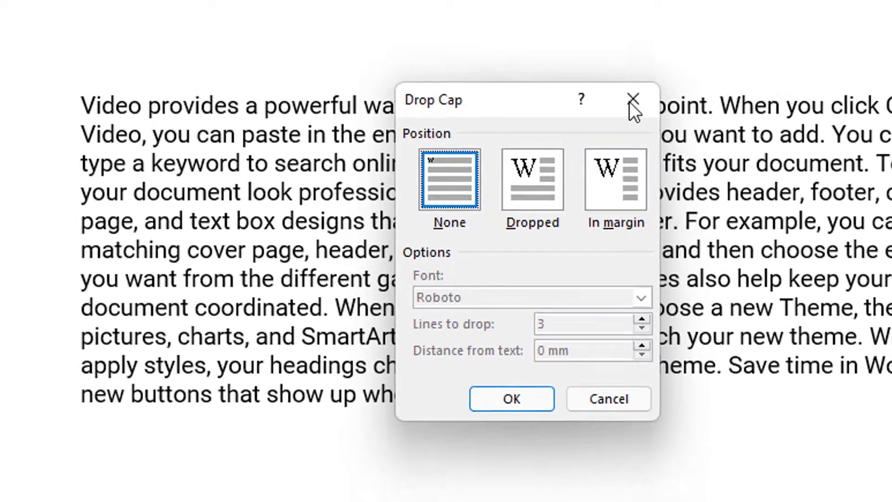
click(686, 72)
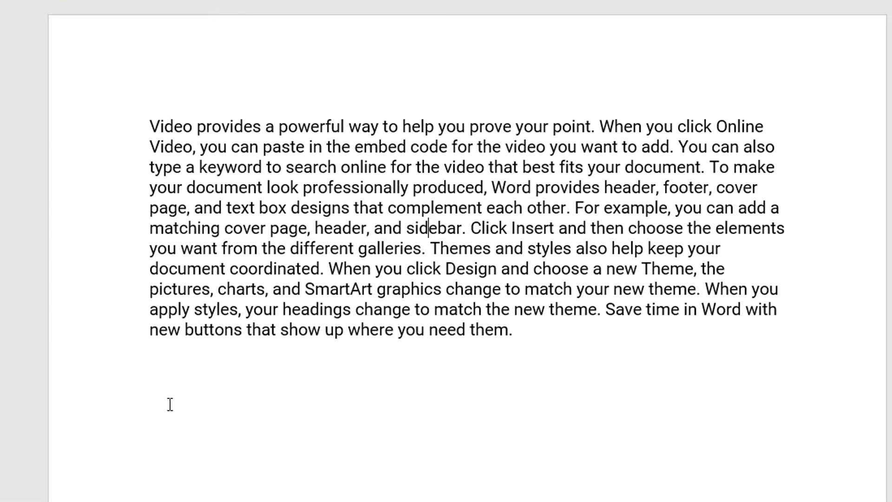
Step: Generate a second ten-sentence sample paragraph below the first with =rand(1,10)
click(287, 413)
text(=rand(1)
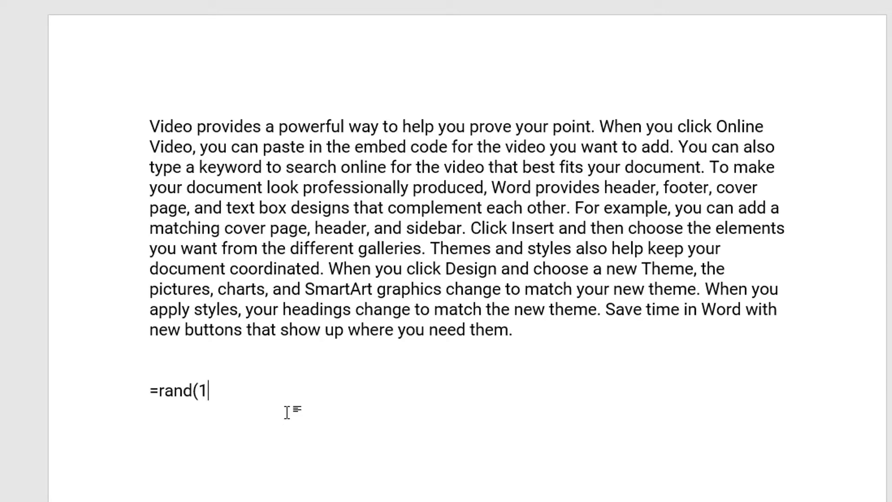
text(,10))
key(Return)
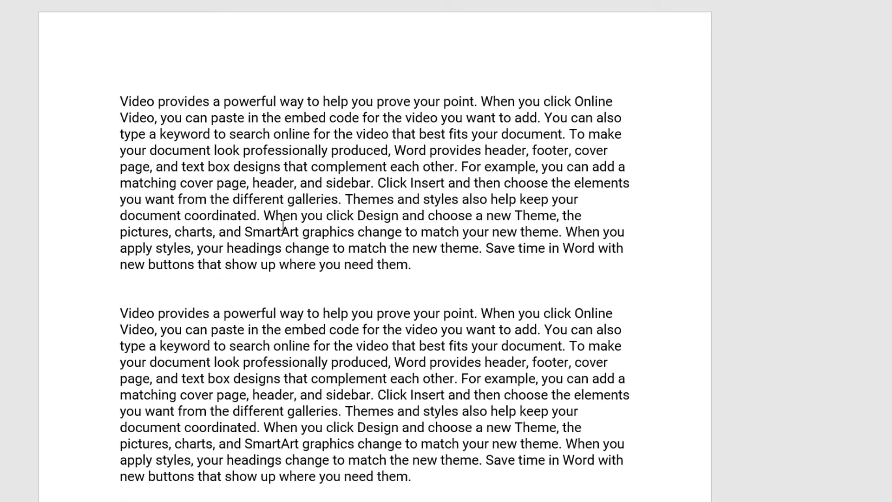
Step: Apply a drop cap to the first paragraph with the Dropped position and 4 lines to drop
click(331, 186)
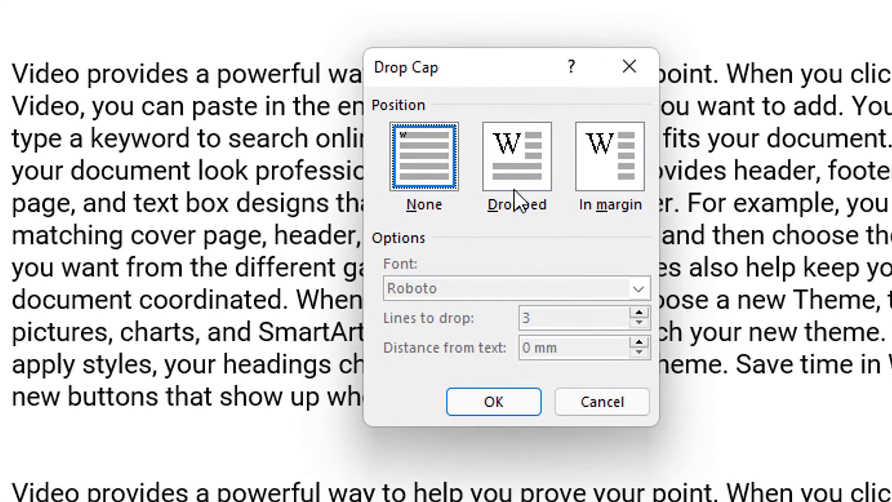
click(371, 158)
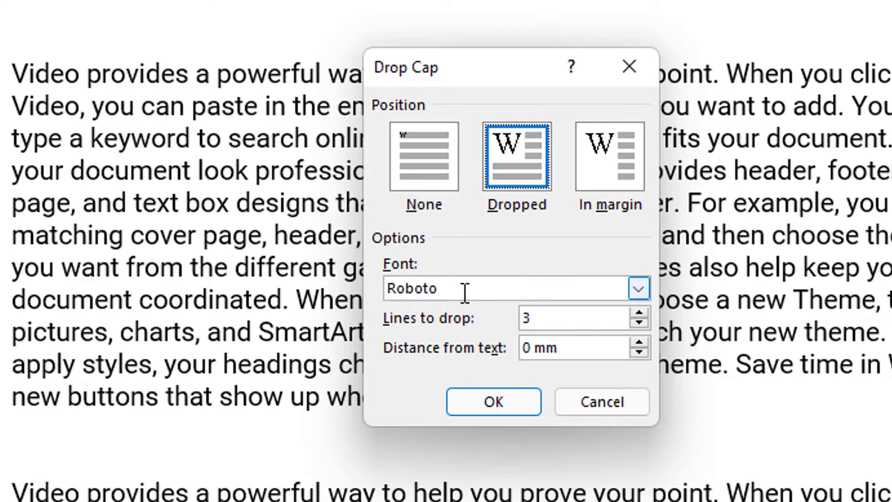
drag(455, 289, 390, 289)
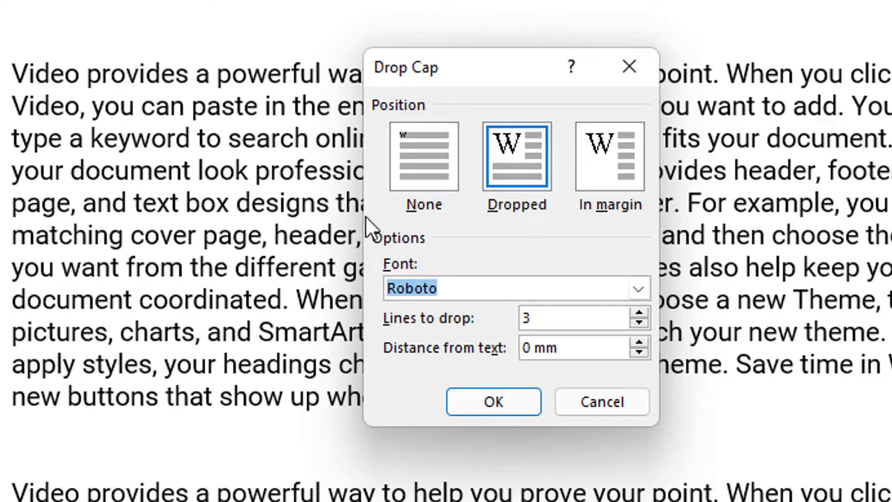
drag(455, 289, 361, 284)
drag(544, 316, 466, 318)
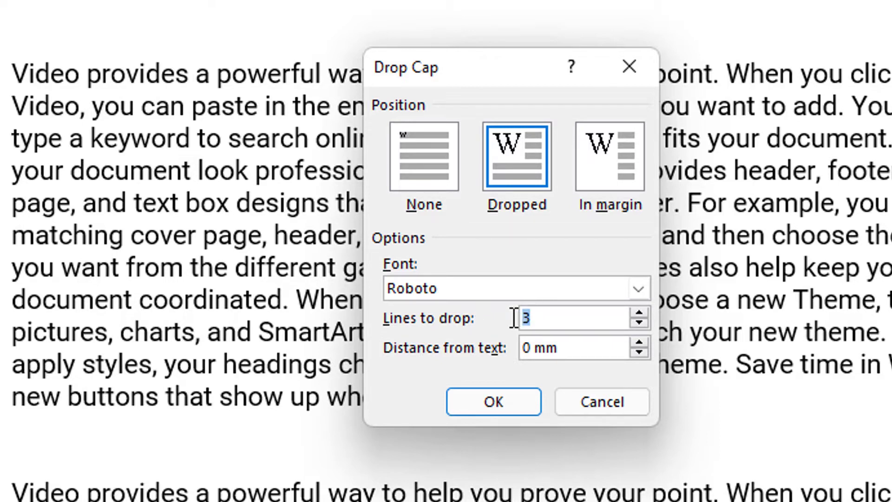
text(4)
drag(556, 314, 460, 313)
click(489, 401)
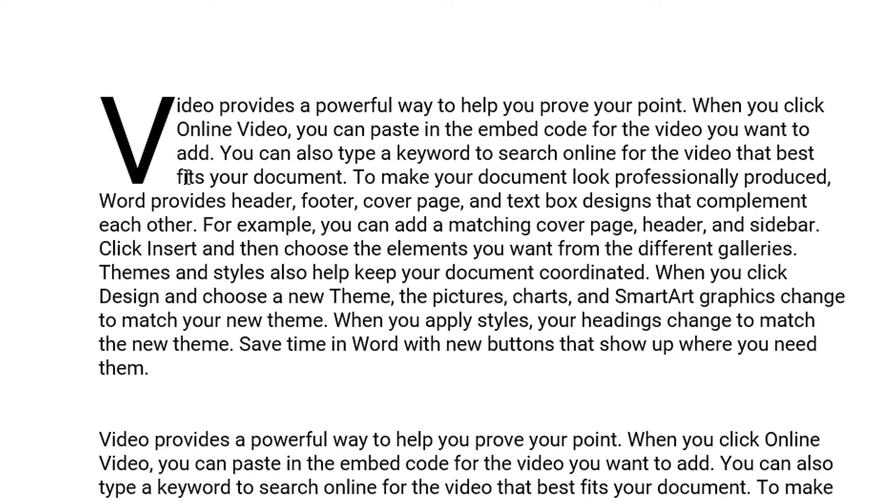
Step: Remove the first paragraph's drop cap by setting its drop cap position to None
click(374, 206)
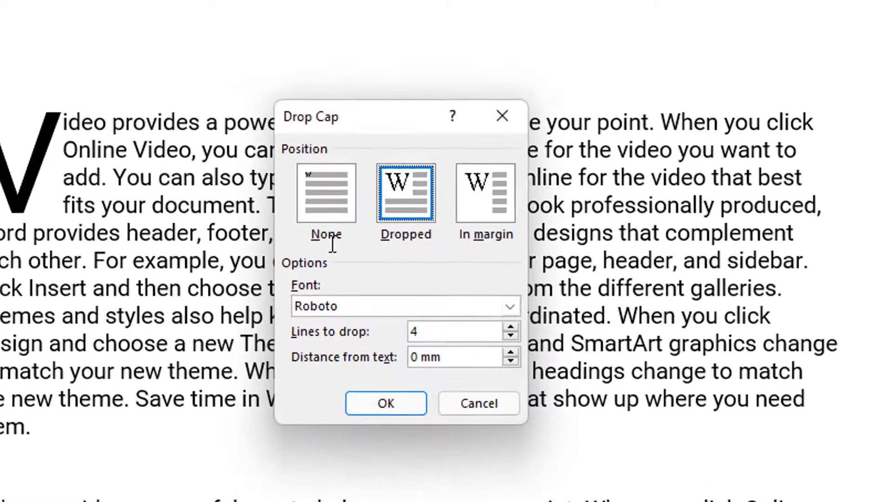
click(396, 177)
click(336, 452)
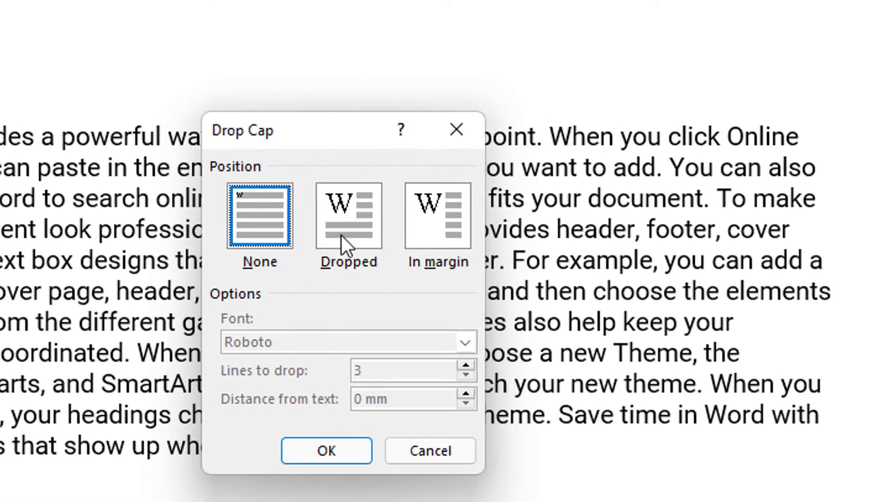
Step: Apply a Dropped drop cap to the first paragraph with 4 lines to drop and 10 mm distance from text
click(342, 236)
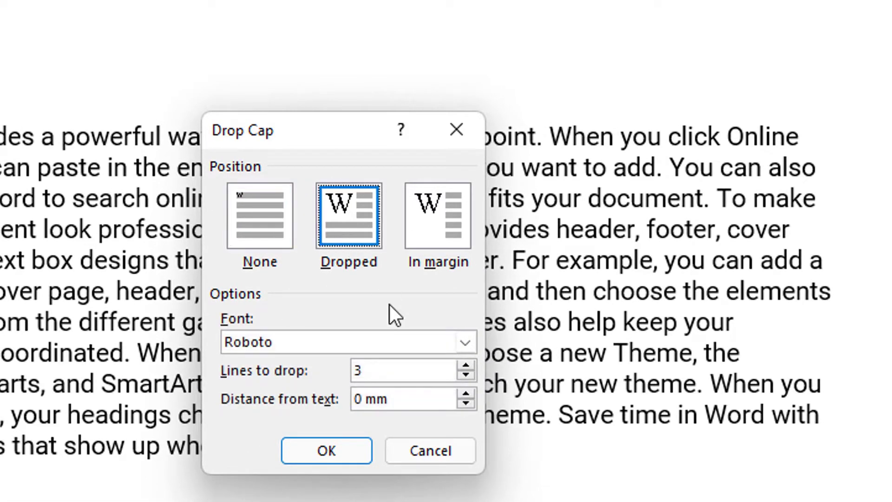
double_click(353, 370)
text(4)
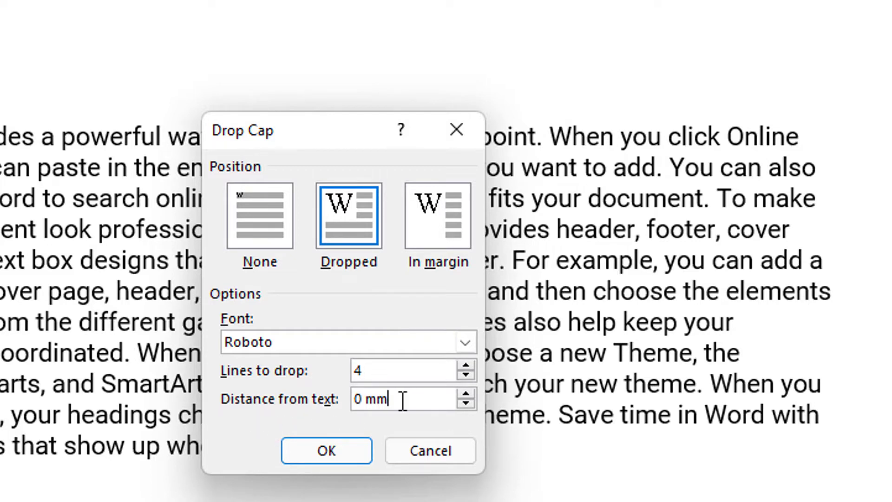
drag(400, 400, 270, 395)
text(10)
click(325, 449)
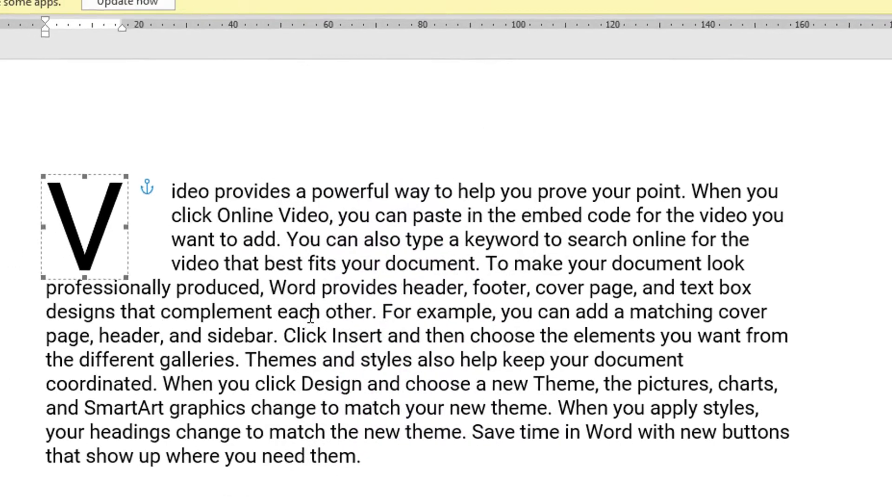
Step: Reopen the drop cap settings from inside the first paragraph and set the position back to None
click(320, 312)
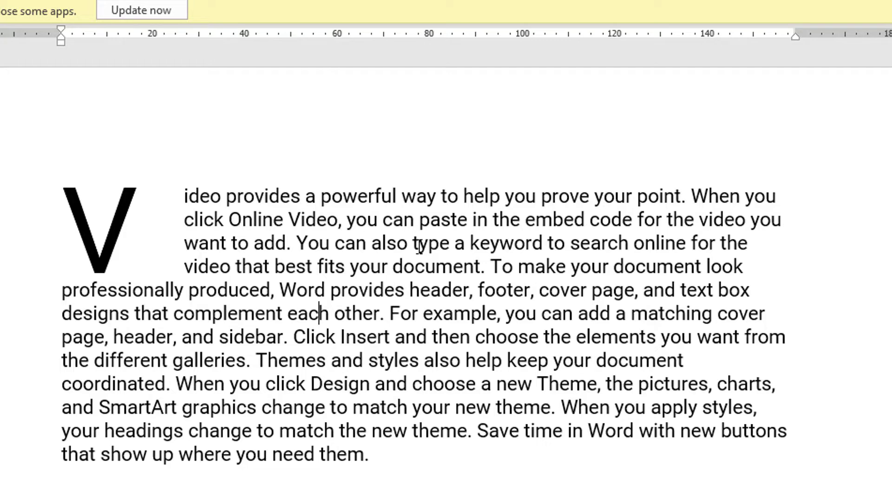
click(392, 314)
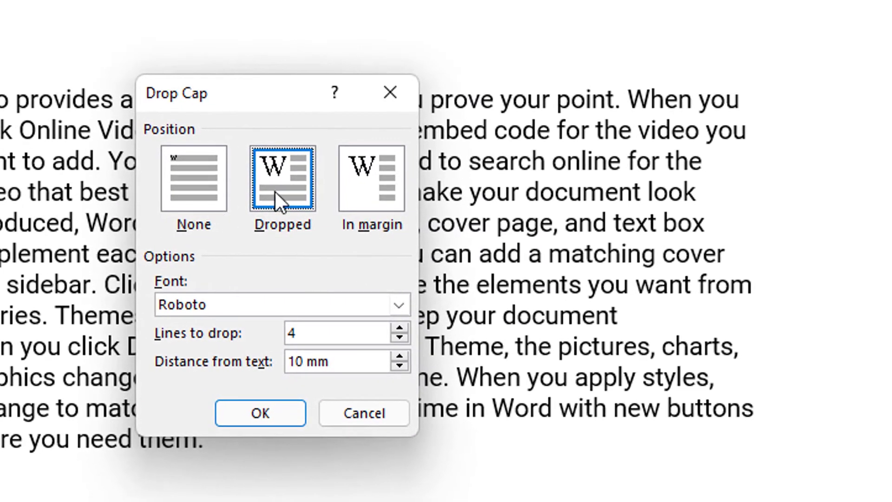
click(300, 334)
drag(298, 334, 233, 331)
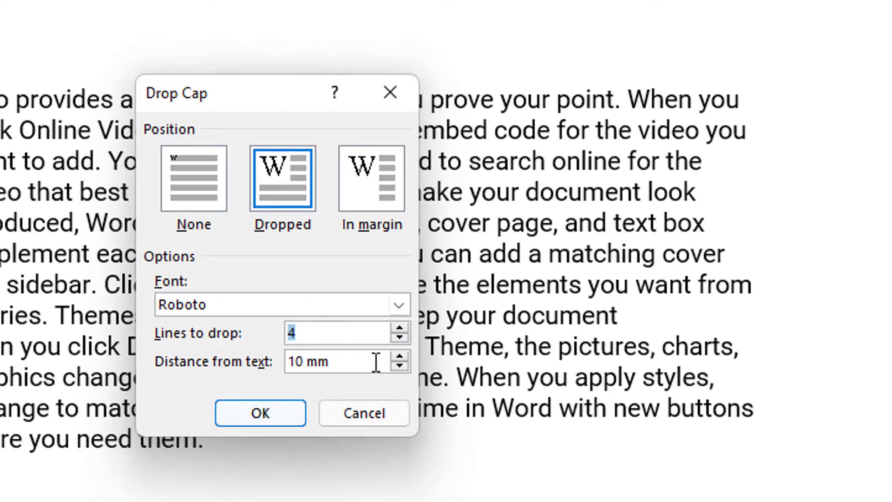
click(194, 197)
click(251, 410)
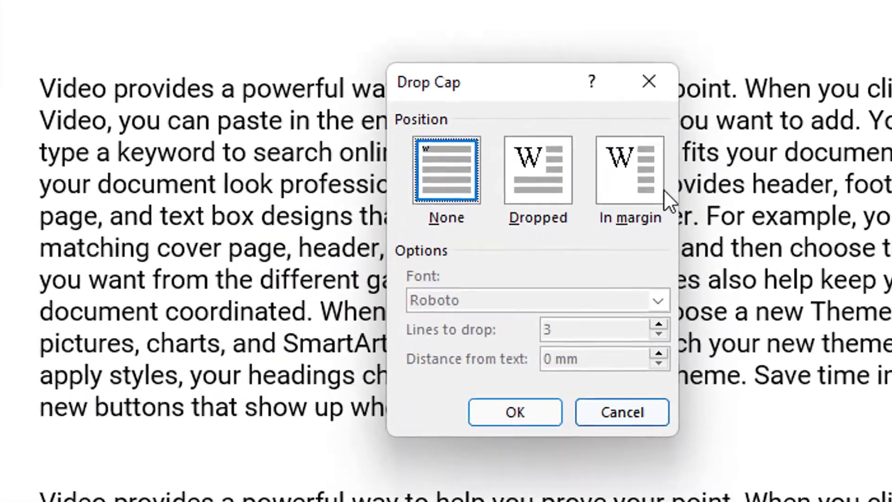
Step: Apply an In margin drop cap to the second paragraph with 3 lines to drop and 0 mm distance from text
click(479, 204)
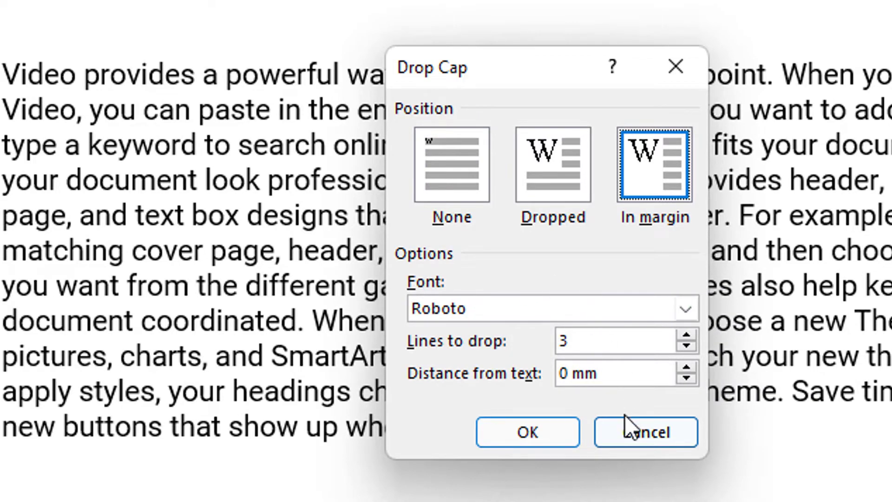
click(542, 439)
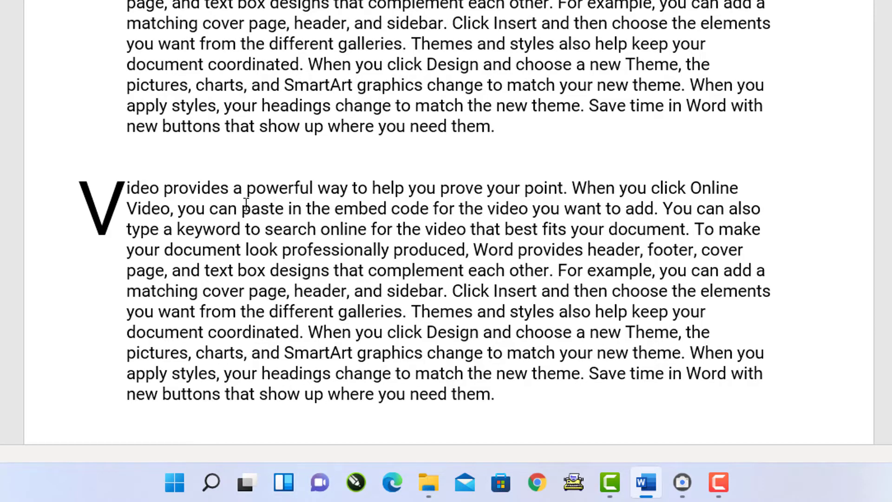
scroll(244, 219, down, 3)
click(279, 292)
text(Video provides a powerful way to help you prove your point. When you click Online Video, you can paste in the embed code for the video you want to add. You can also type a keyword to search online for the video that best fits your document. To make your document look professionally produced, Word provides header, footer, cover page, and text box designs that complement each other. For example, you can add a matching cover page, header, and sidebar. Click Insert and then choose the elements you want from the different galleries. Themes and styles also help keep your document coordinated. When you click Design and choose a new Theme, the pictures, charts, and SmartArt graphics change to match your new theme. When you apply styles, your headings change to match the new theme. Save time in Word with new buttons that show up where you need them.)
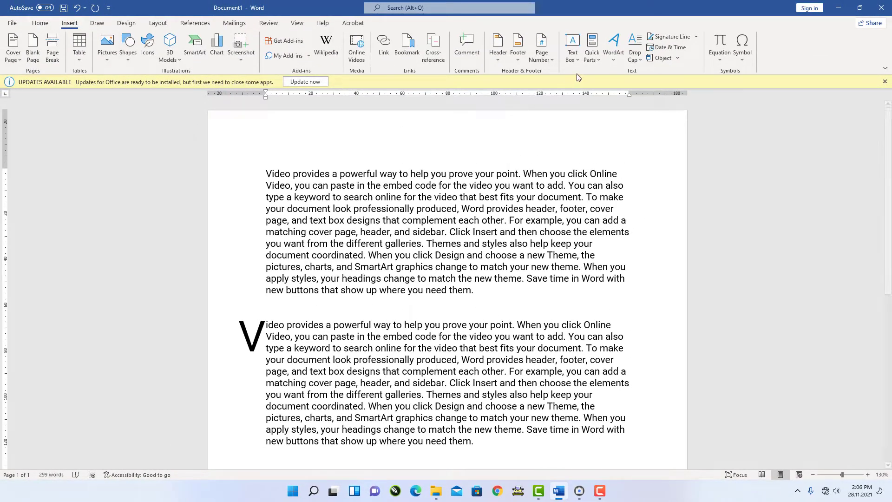
Step: Place the text cursor on the blank line below the second paragraph
scroll(424, 312, down, 3)
click(328, 370)
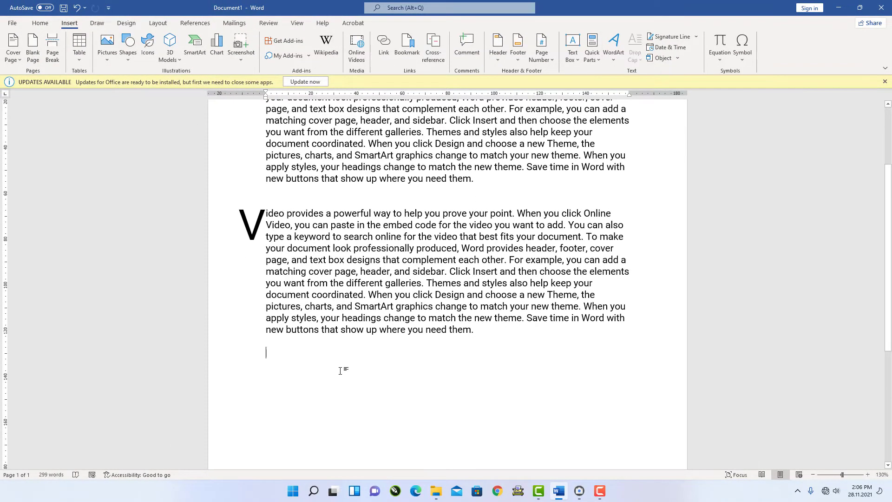
key(Return)
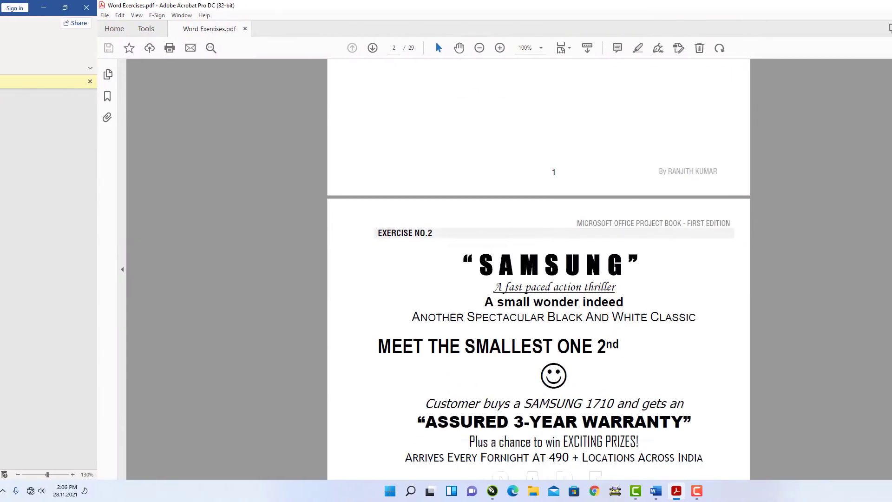
Step: Switch to Adobe Acrobat and look through the exercises in Word Exercises.pdf
drag(862, 91, 866, 439)
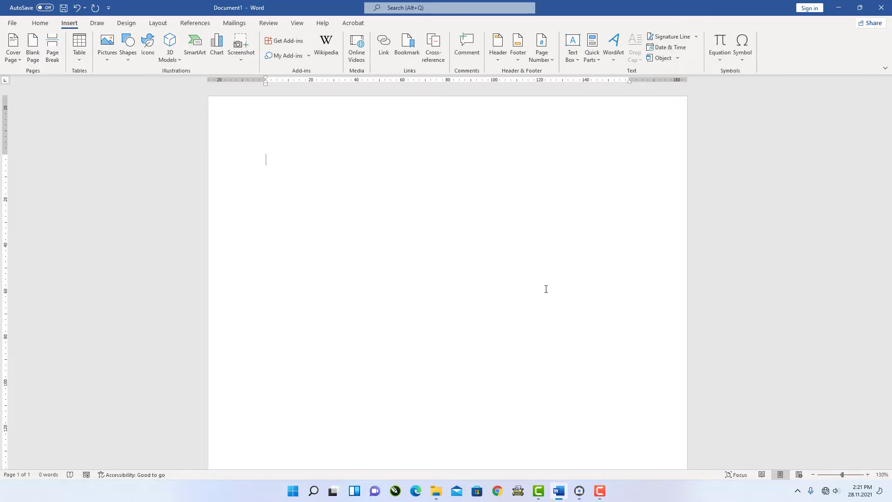
Step: Generate one ten-sentence sample paragraph in the blank Word document with =rand(1,10)
text(=rand)
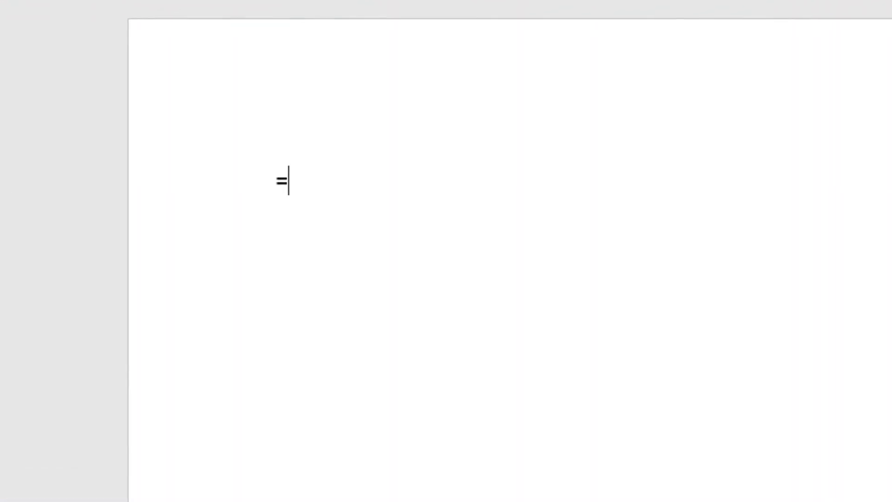
text((1,10))
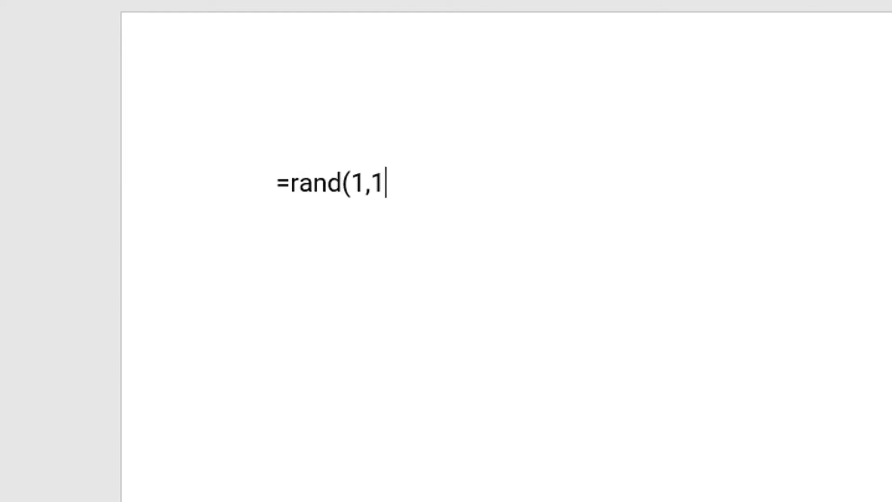
key(Return)
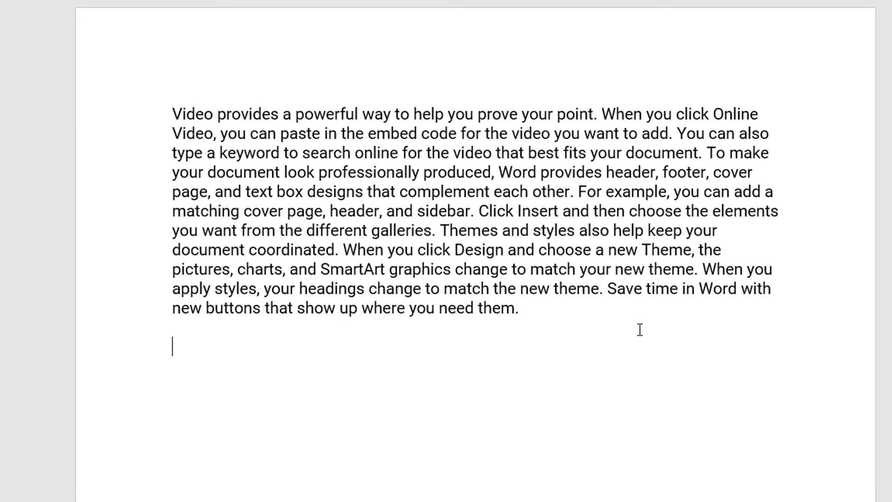
Step: Try the Two columns preset with equal widths on the whole document and undo it
click(446, 212)
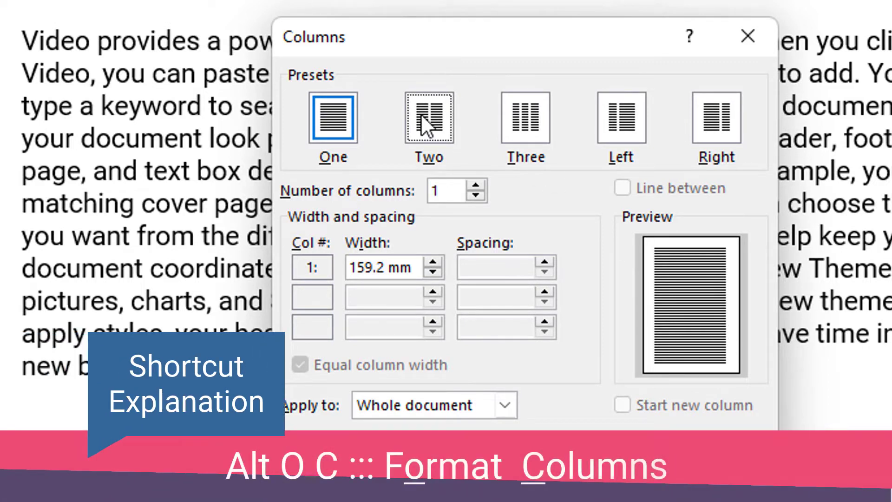
click(421, 114)
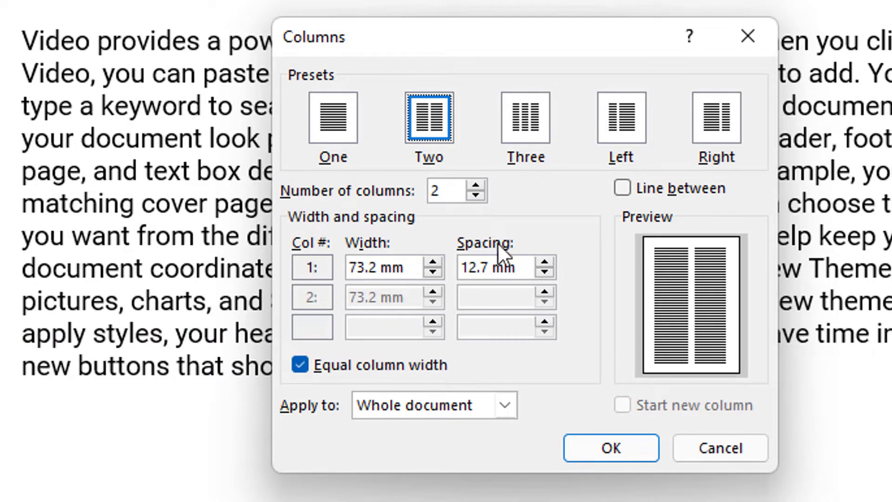
click(609, 448)
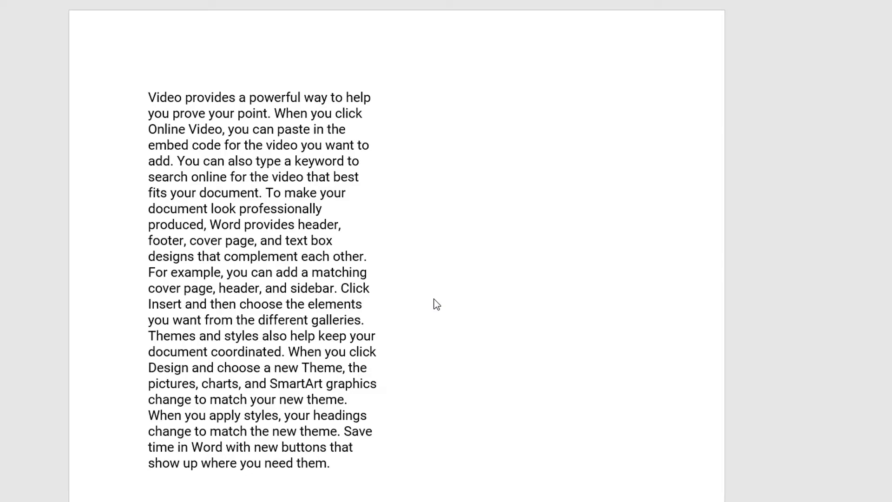
key(ctrl+z)
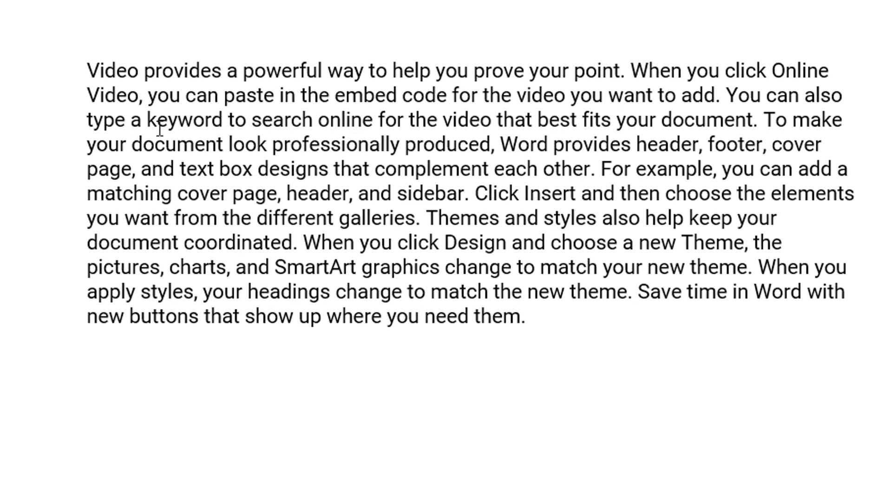
Step: Format only the paragraph's text, without the blank line after it, in two equal columns, previewing the Three, Left and Right presets first
drag(91, 70, 560, 422)
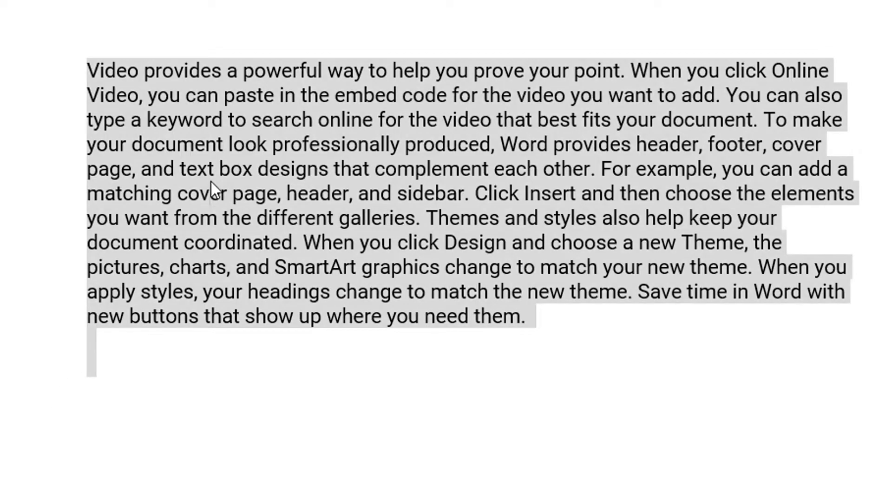
click(211, 191)
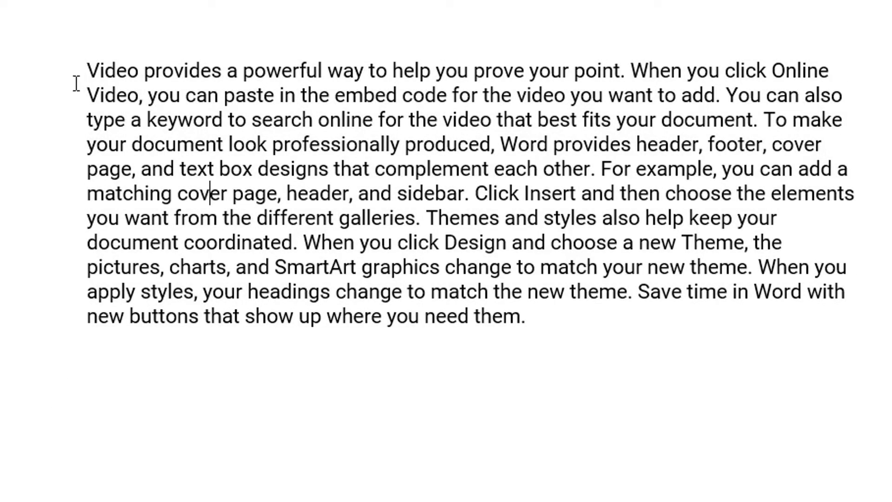
drag(88, 70, 529, 329)
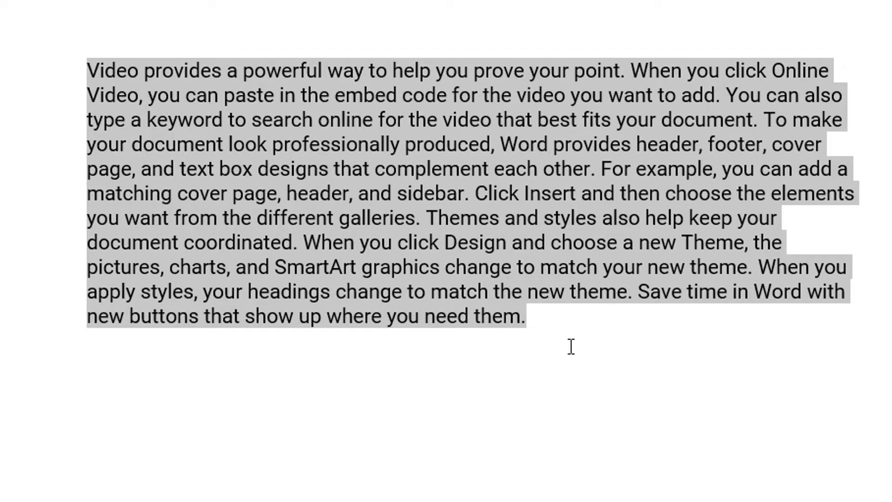
key(alt+p)
key(j)
key(c)
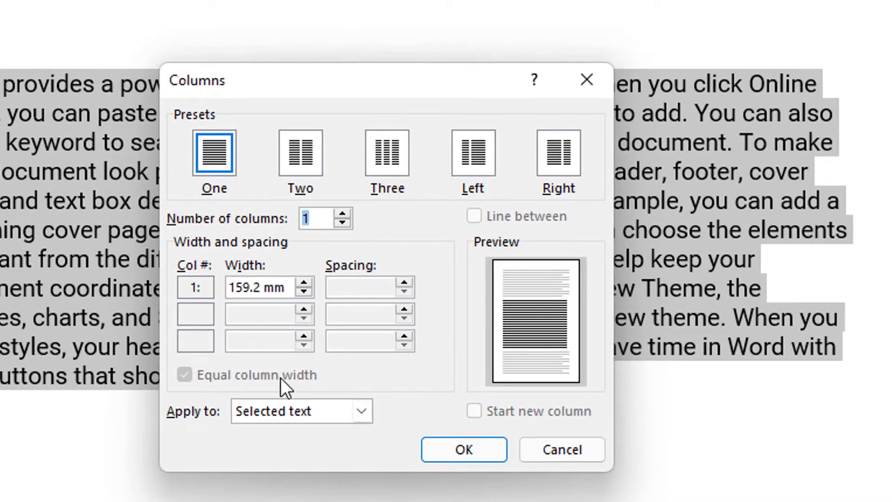
click(295, 163)
click(377, 155)
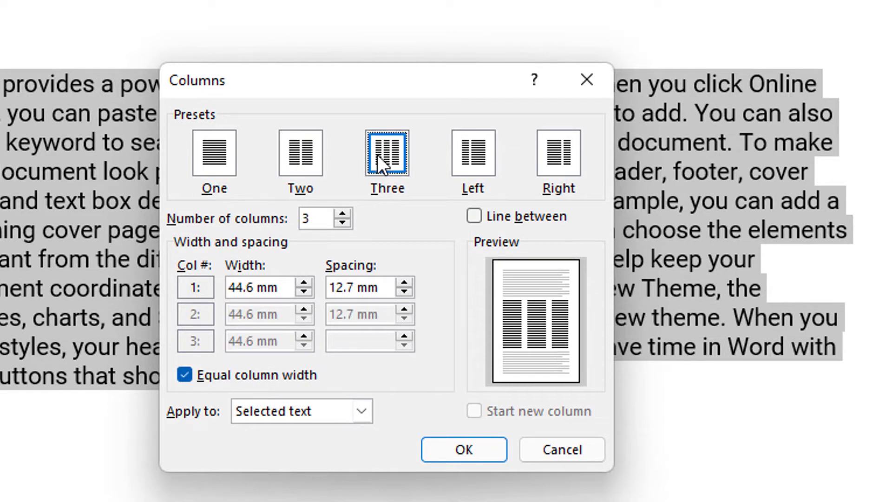
click(471, 156)
click(563, 167)
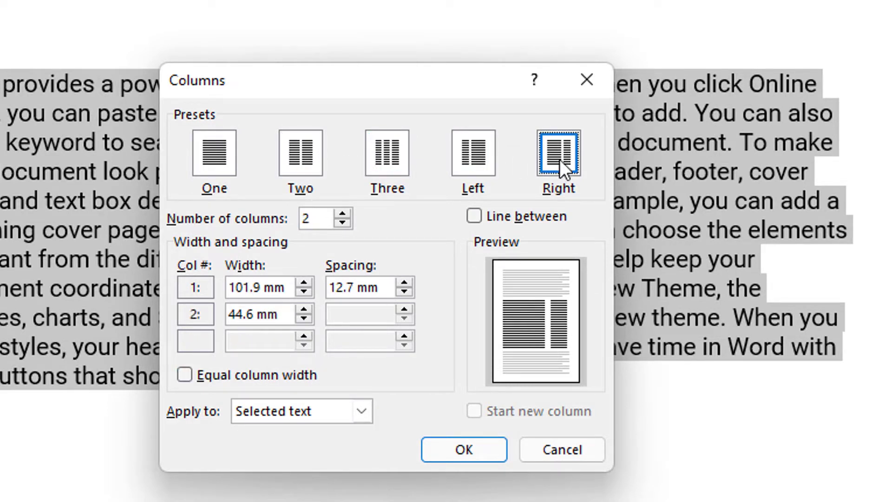
click(300, 158)
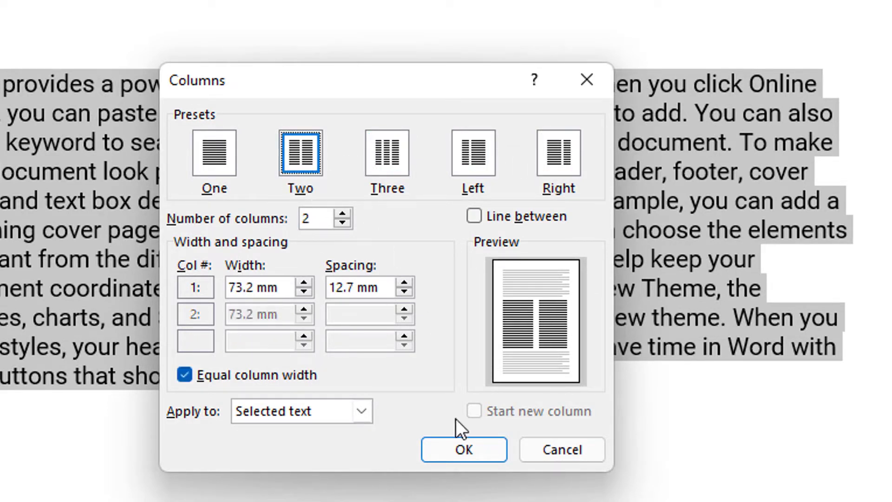
click(459, 453)
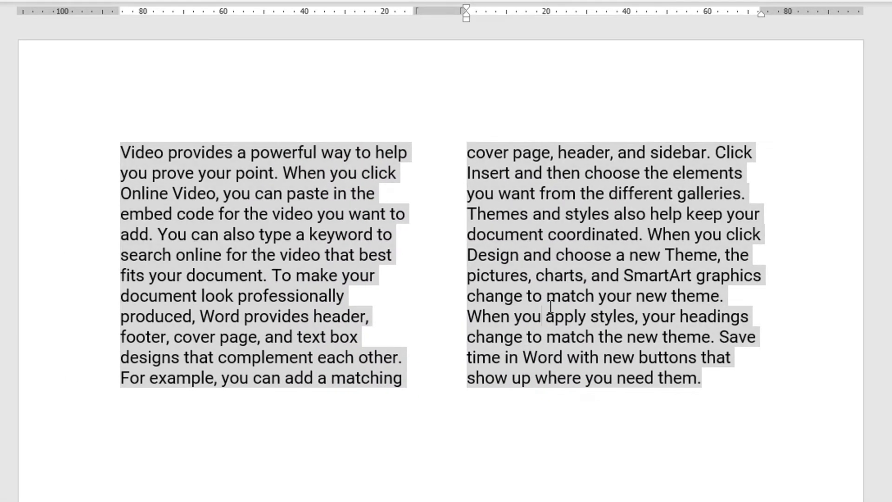
click(550, 309)
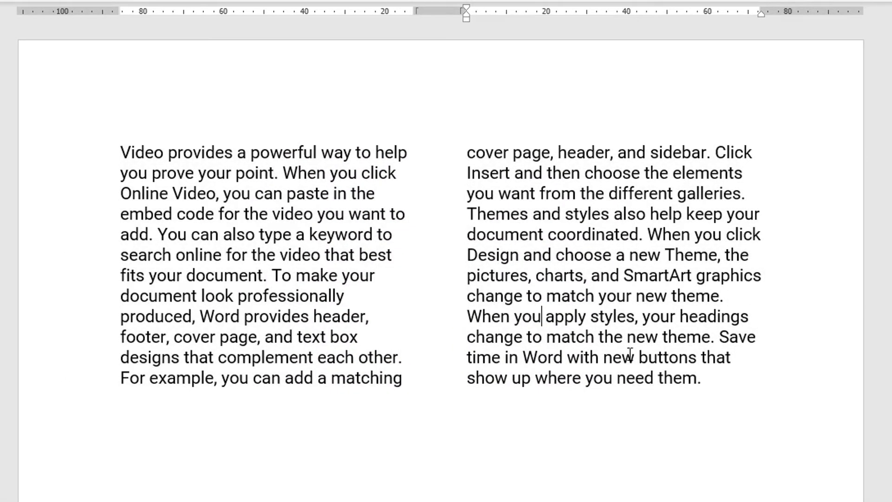
Step: Delete the space before "Word provides header" and insert a column break there
click(407, 377)
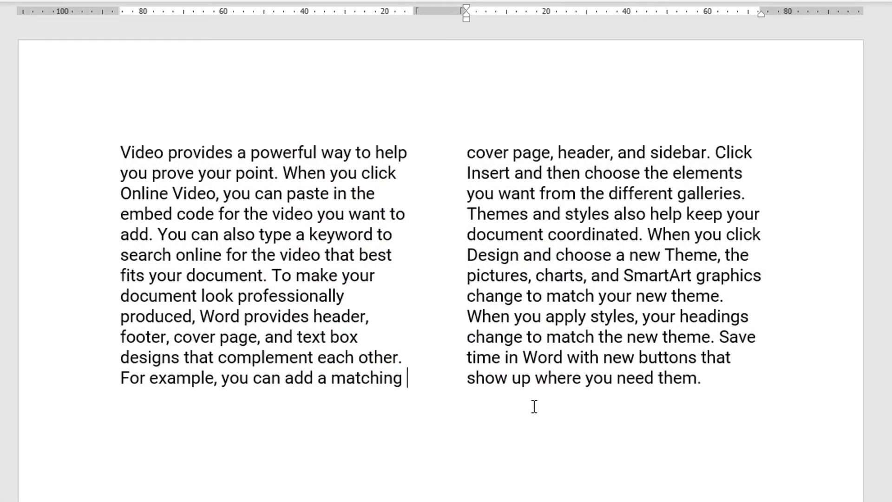
click(330, 382)
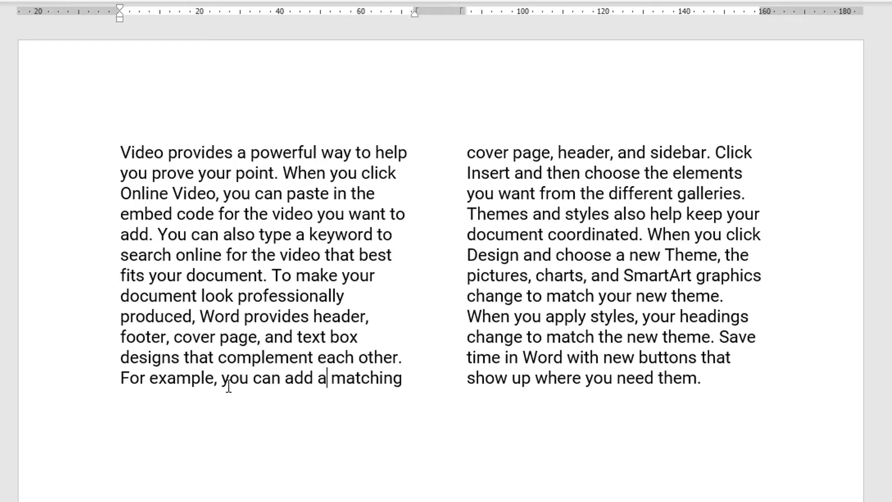
click(204, 316)
key(BackSpace)
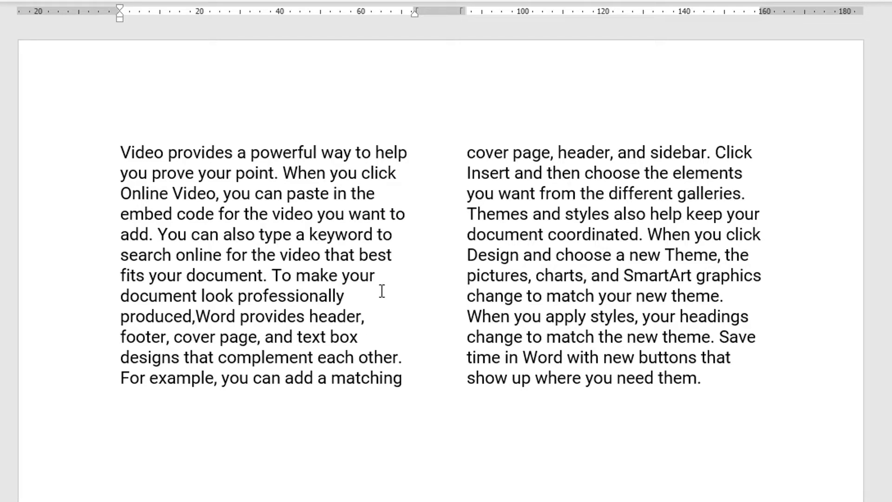
key(ctrl+shift+Return)
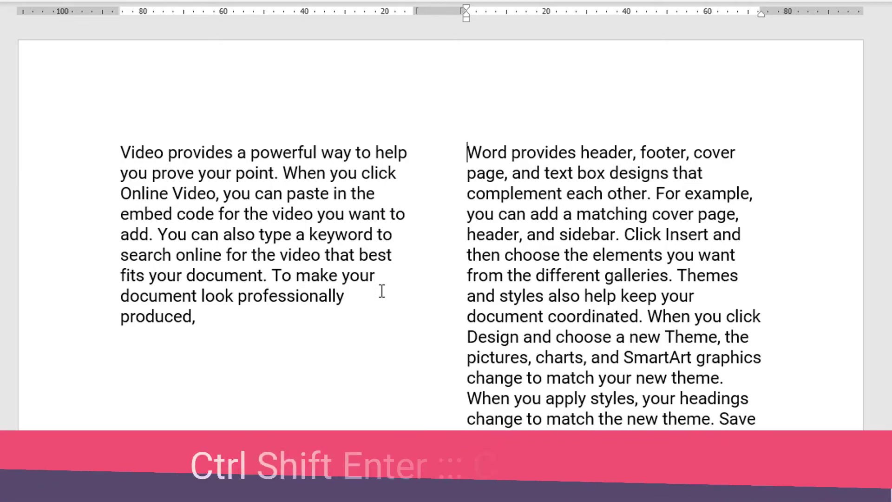
Step: Delete the column break before "Word provides header" and restore the space after "produced,"
key(BackSpace)
key(BackSpace)
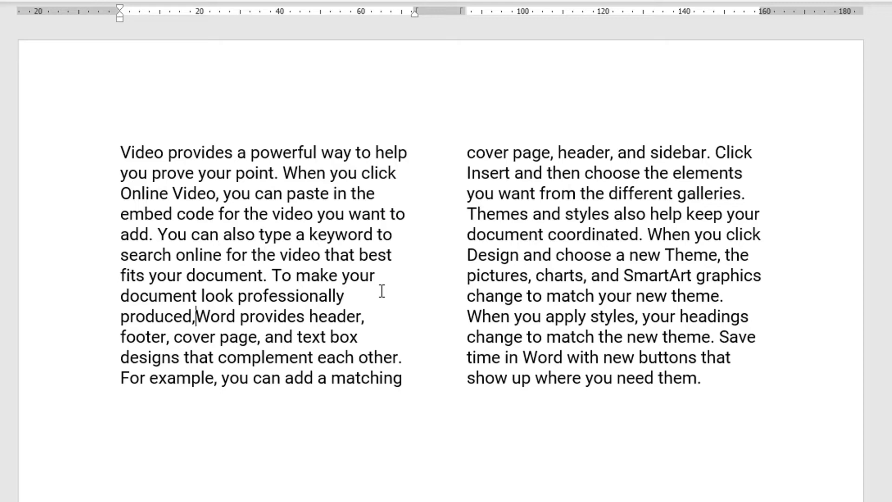
click(322, 274)
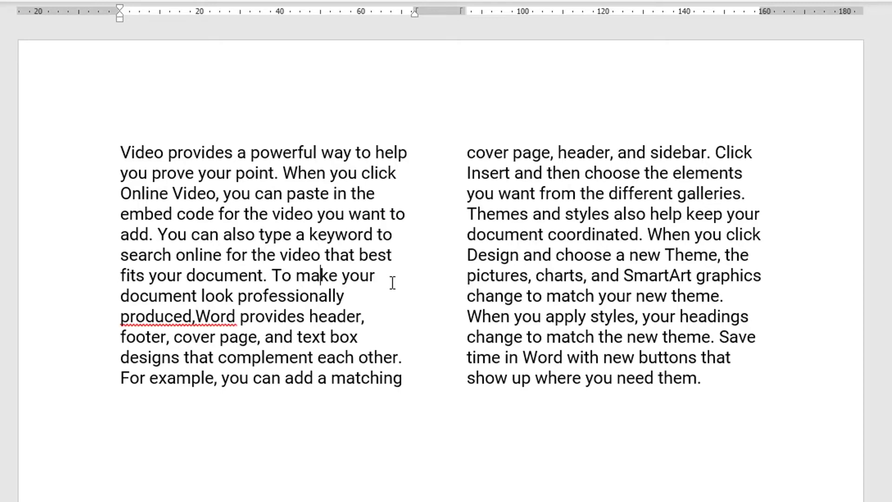
click(197, 320)
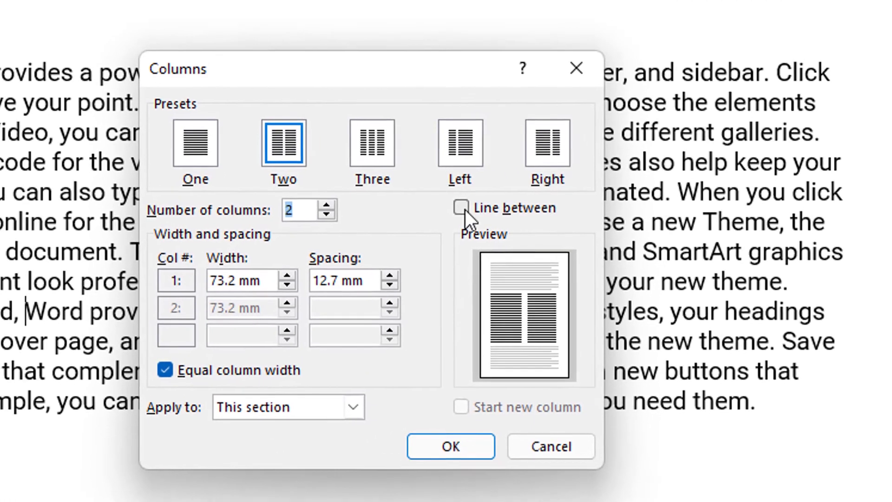
Step: Add a line between the two columns of this section
click(498, 179)
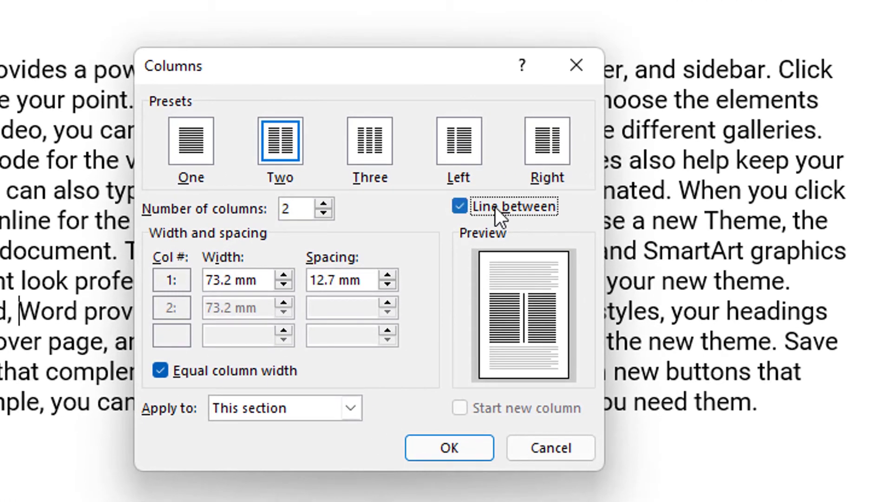
click(463, 452)
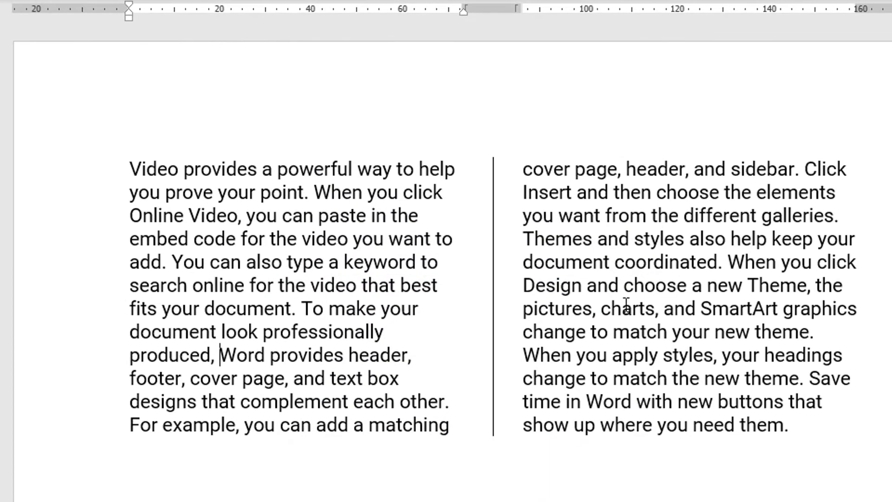
click(627, 305)
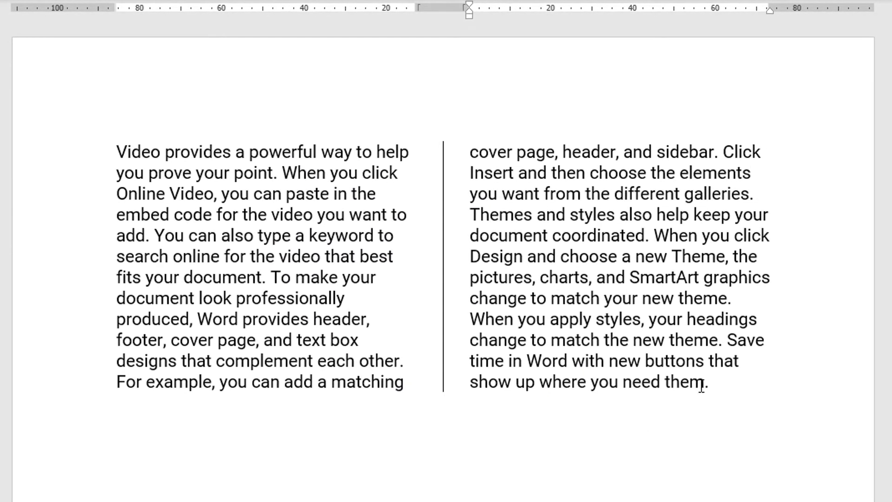
Step: Try adding two "Welcome" lines and several blank lines at the end of the two-column text
click(723, 384)
click(722, 403)
key(Return)
text(Welcome)
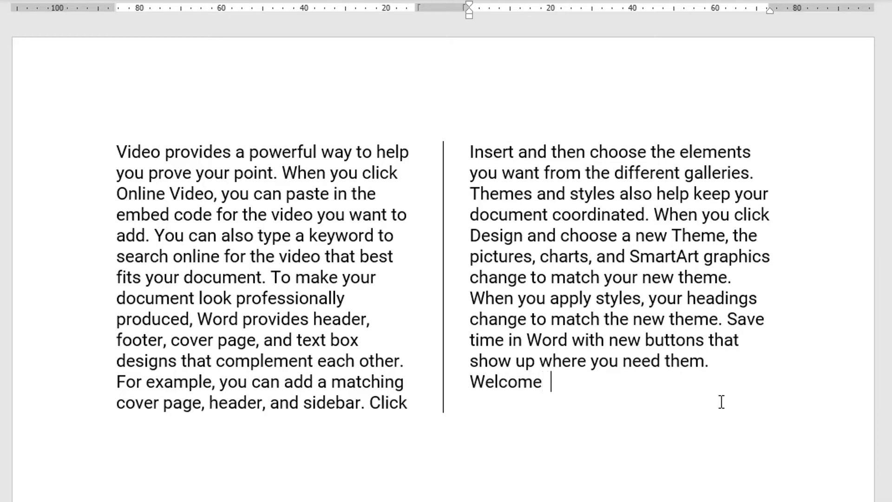
key(Return)
text(Welcome)
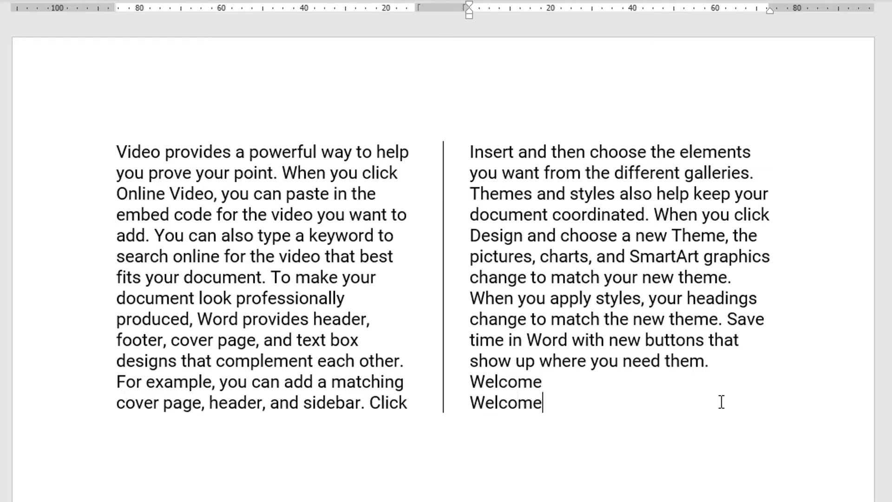
key(Return)
key(Return)
key(Return)
key(Return)
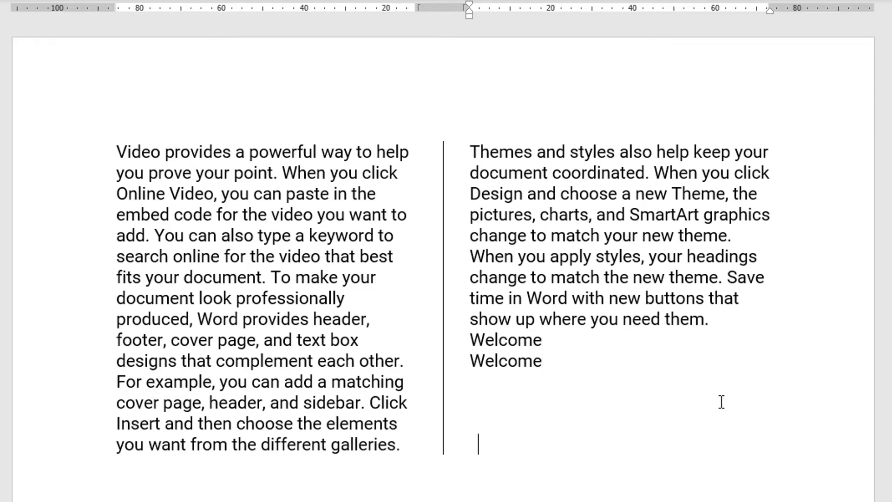
Step: Delete the blank lines and both "Welcome" lines at the end of the two-column text
key(BackSpace)
key(BackSpace)
key(BackSpace)
key(BackSpace)
key(BackSpace)
key(BackSpace)
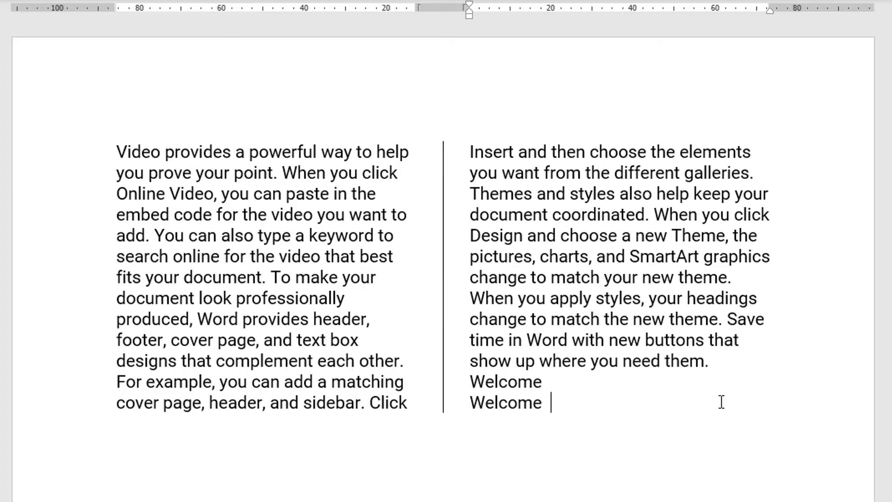
key(BackSpace)
key(BackSpace)
key(BackSpace)
key(BackSpace)
key(BackSpace)
key(BackSpace)
key(BackSpace)
key(BackSpace)
key(BackSpace)
key(BackSpace)
key(BackSpace)
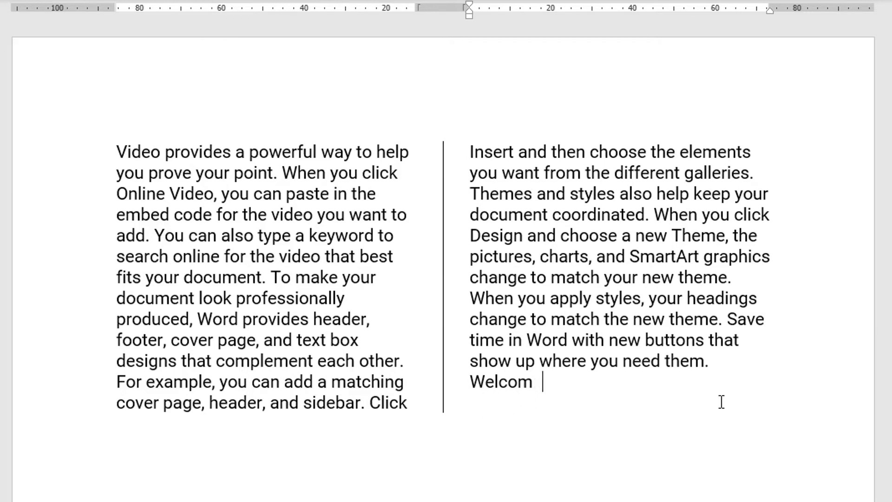
key(BackSpace)
key(BackSpace)
key(BackSpace)
key(BackSpace)
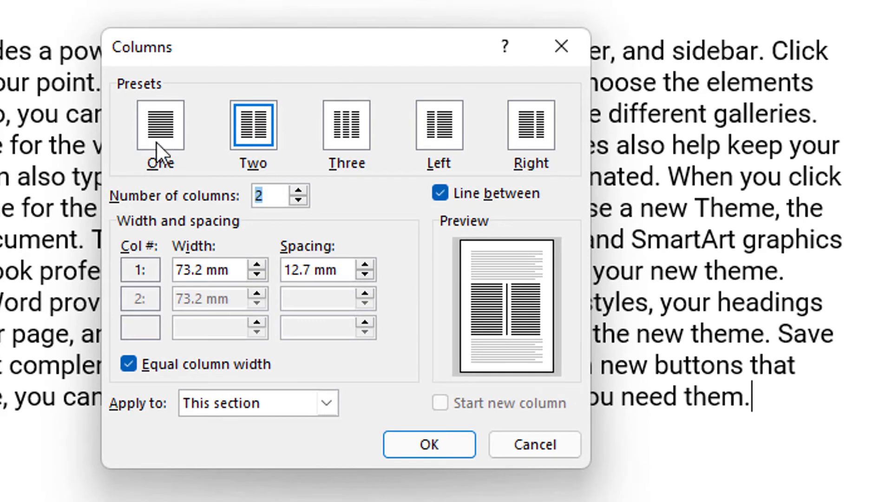
Step: Switch to the One column preset from this point forward, after the end of the two-column text
click(157, 140)
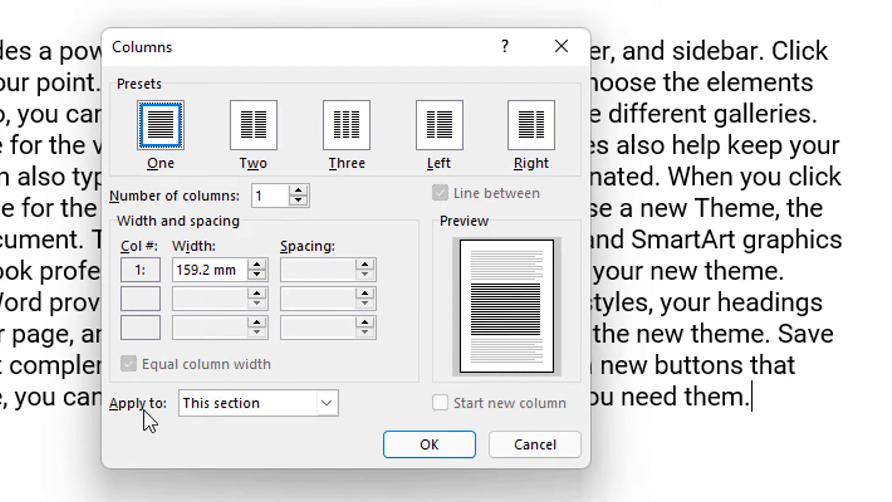
click(326, 403)
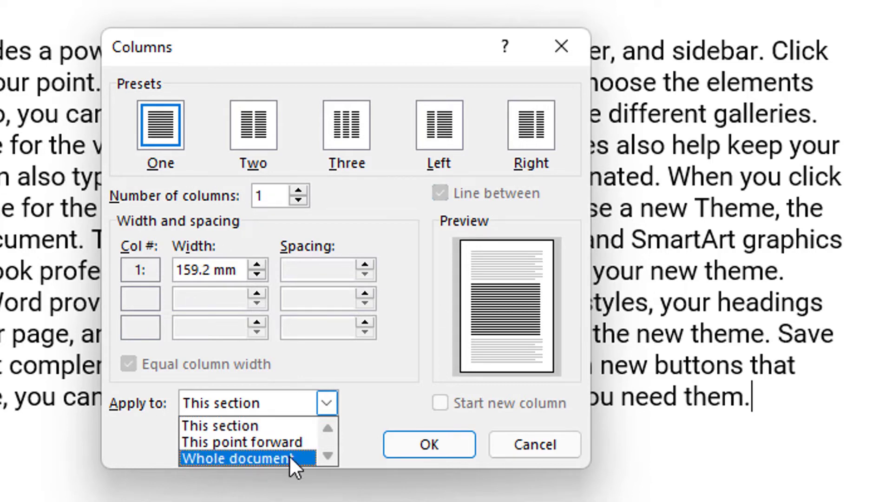
click(275, 441)
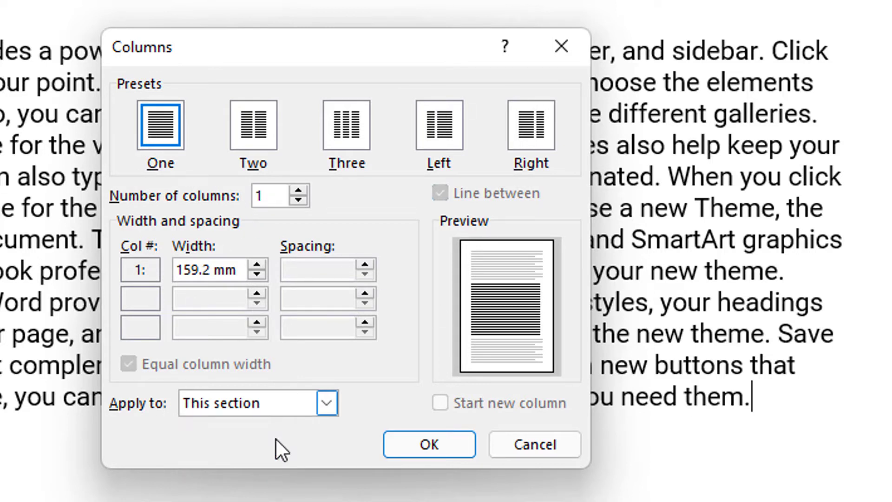
click(155, 134)
click(440, 442)
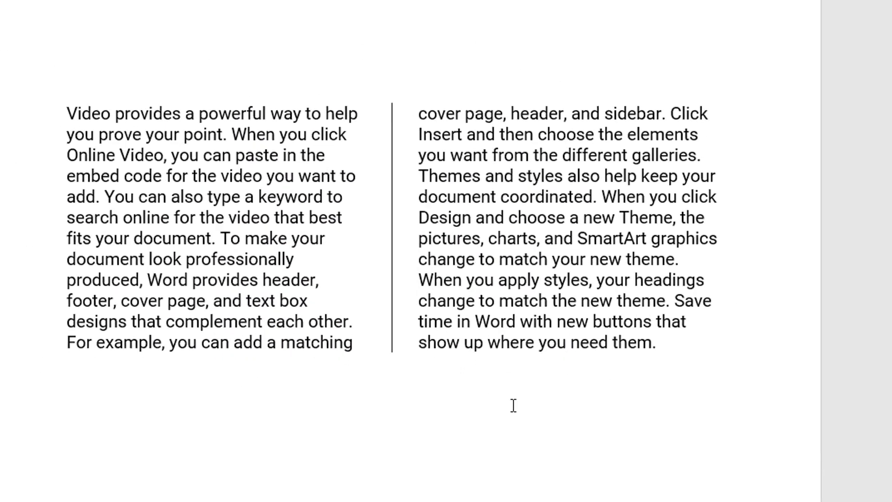
Step: Enter "Welcome" below the two-column text, with one blank line above it
text(Welcome)
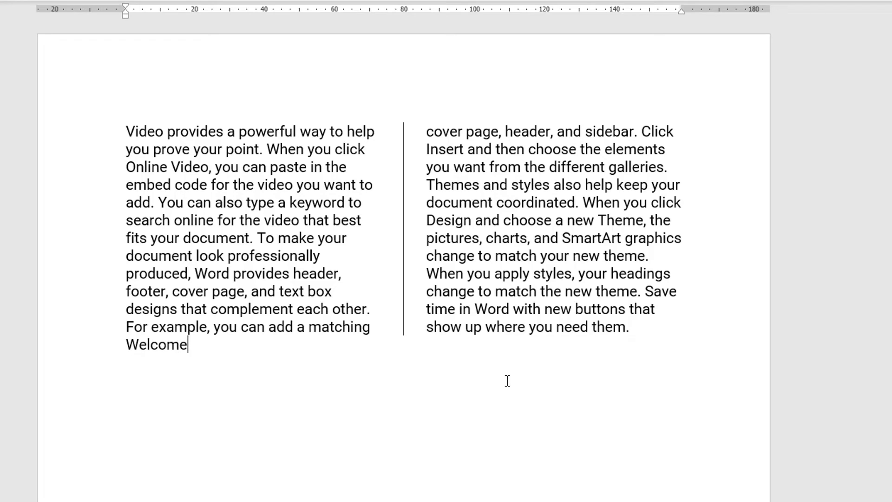
key(Home)
key(Return)
key(Return)
click(193, 361)
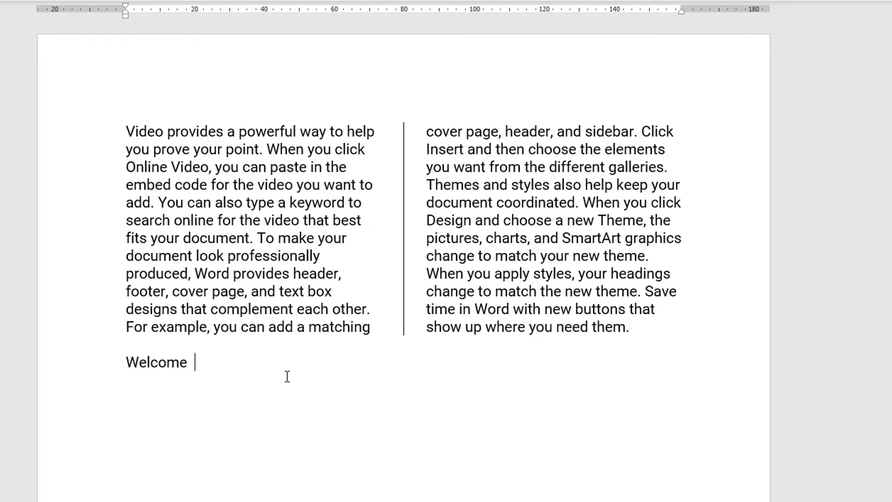
Step: Add the lines "Reliance India" and "Welcome" below the first "Welcome" line
key(Return)
text(relianc)
key(Home)
key(Delete)
text(R)
key(End)
text(e I)
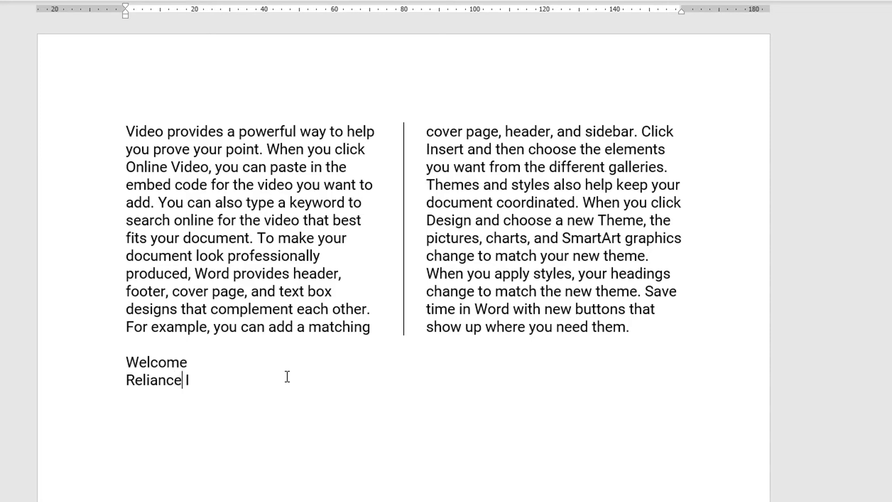
text(ndia)
key(Return)
text(welcome)
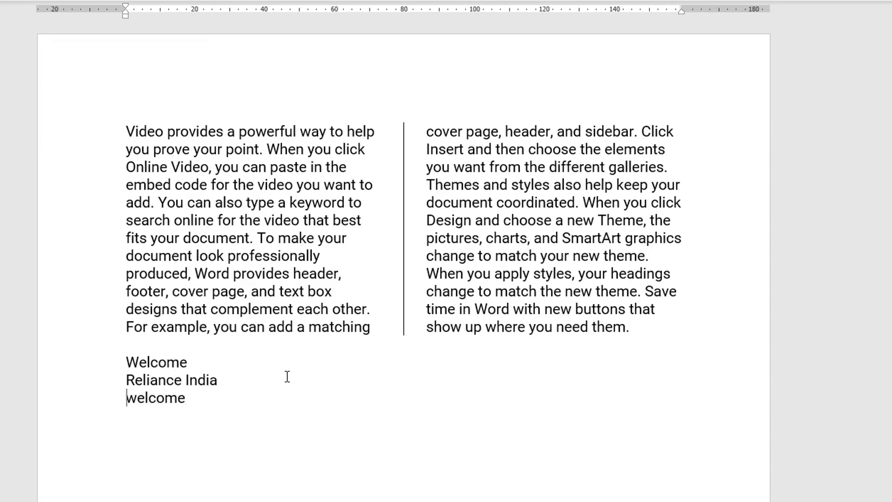
key(Delete)
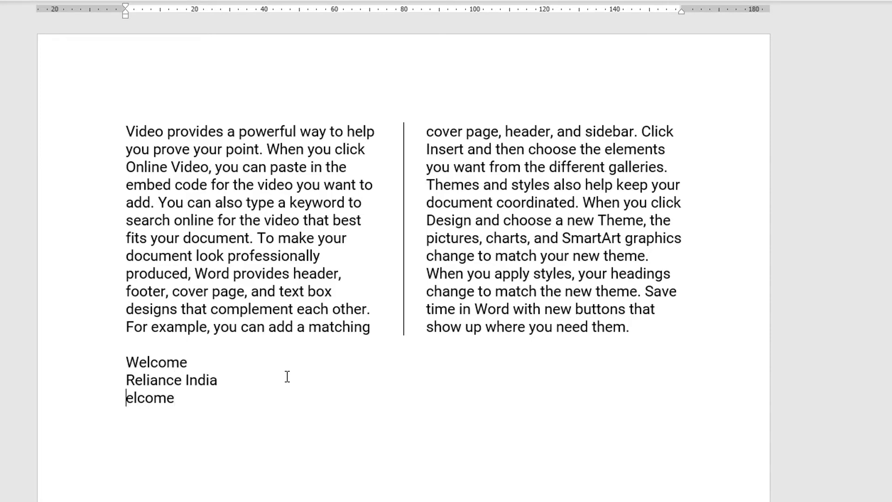
text(E)
key(BackSpace)
text(Welcome)
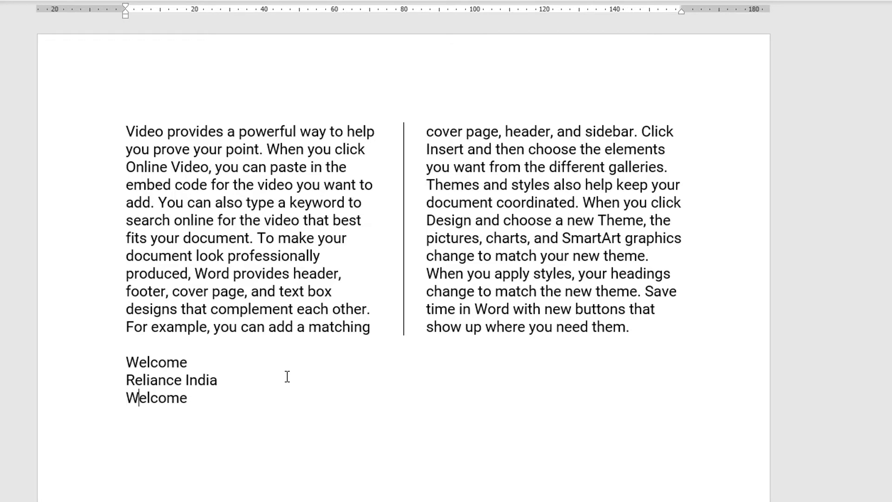
key(End)
Step: Apply the Left column preset to the two-column section, previewing the Three preset first
click(261, 221)
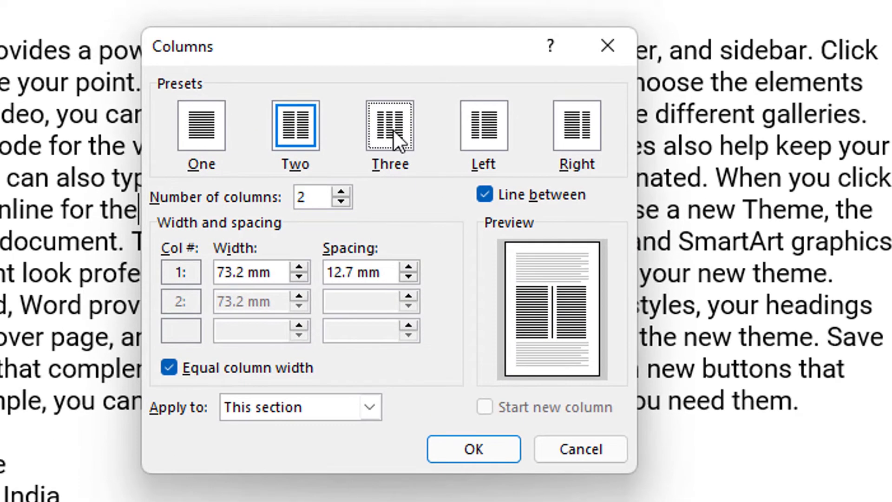
click(403, 174)
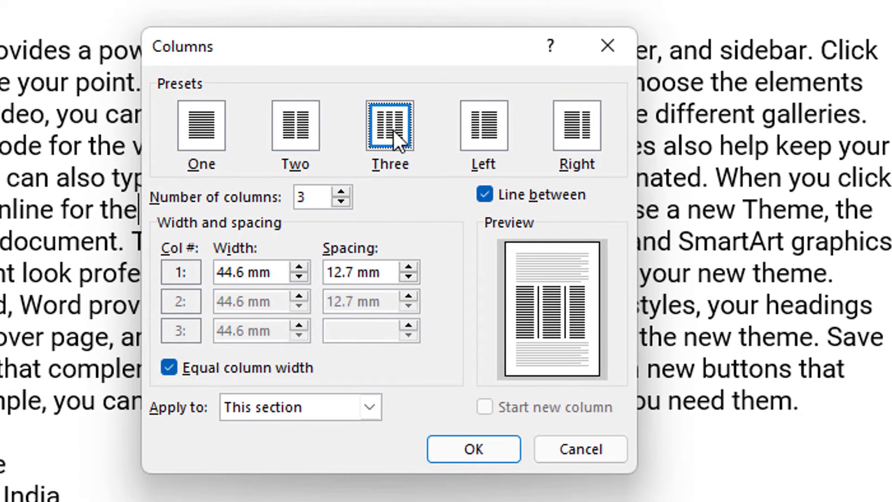
click(490, 126)
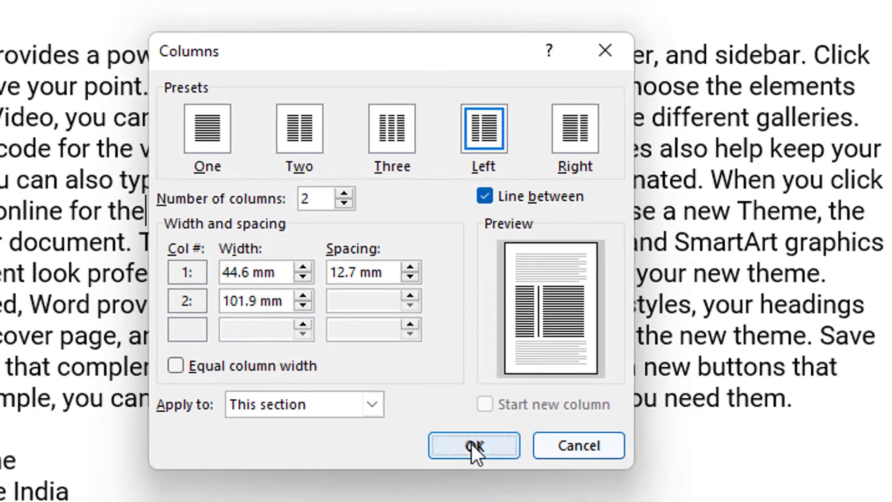
click(471, 443)
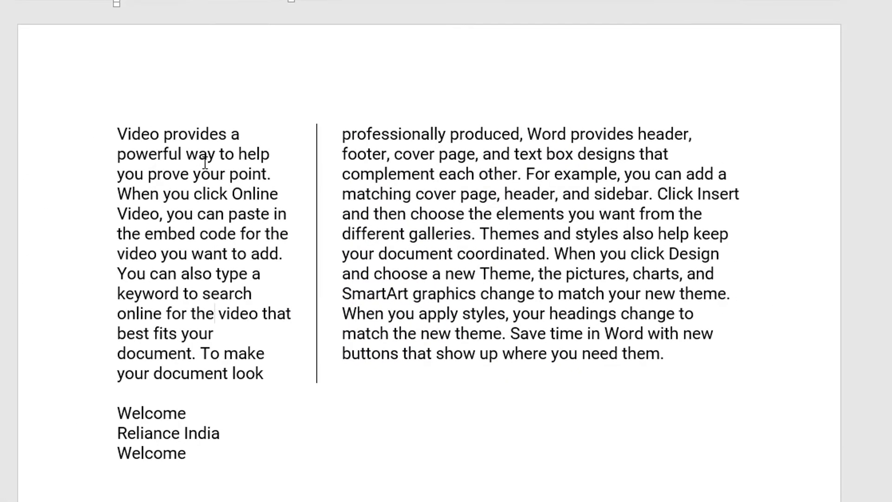
Step: Switch the two-column section to the Right column preset
click(494, 251)
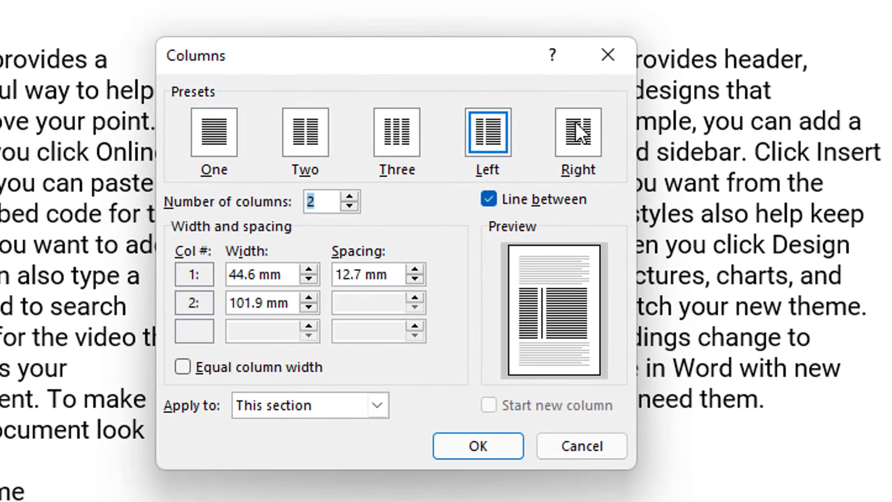
click(576, 122)
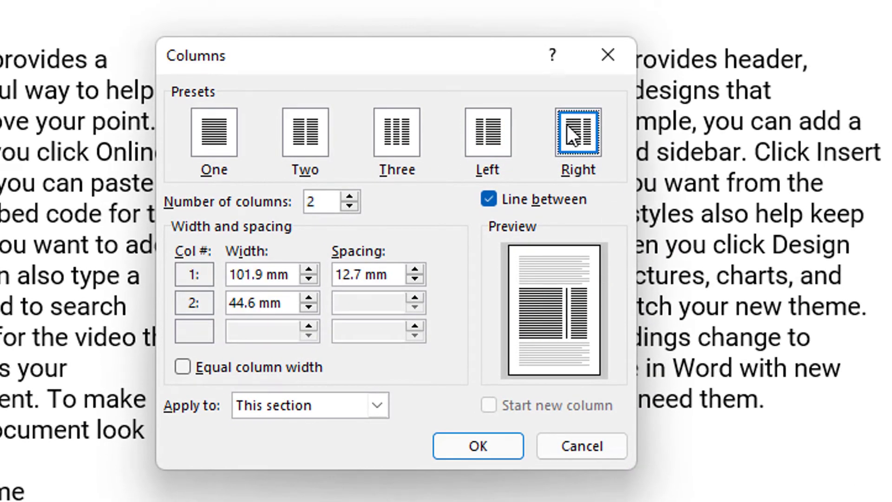
click(498, 443)
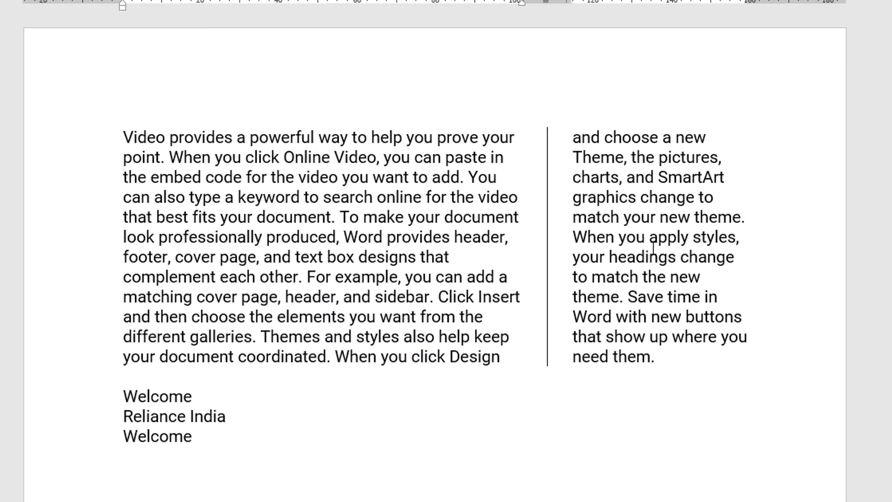
Step: Set the section with the sample paragraph back to the One column preset
click(275, 206)
click(419, 248)
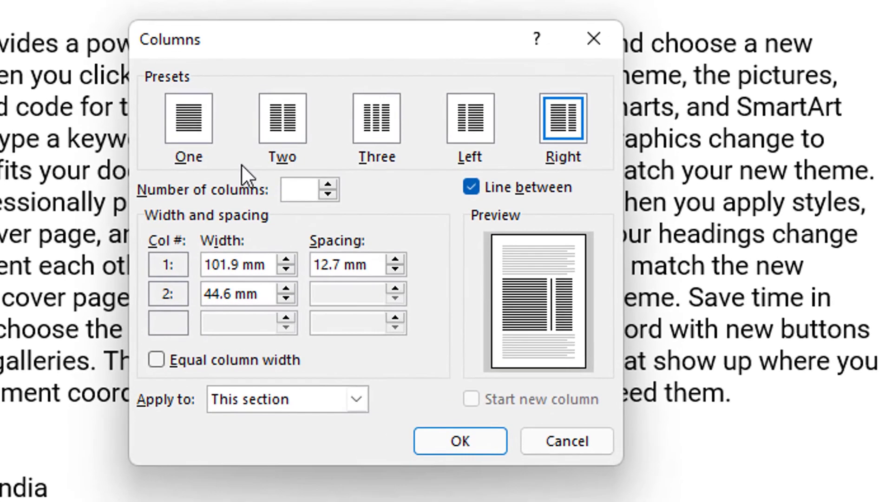
click(171, 116)
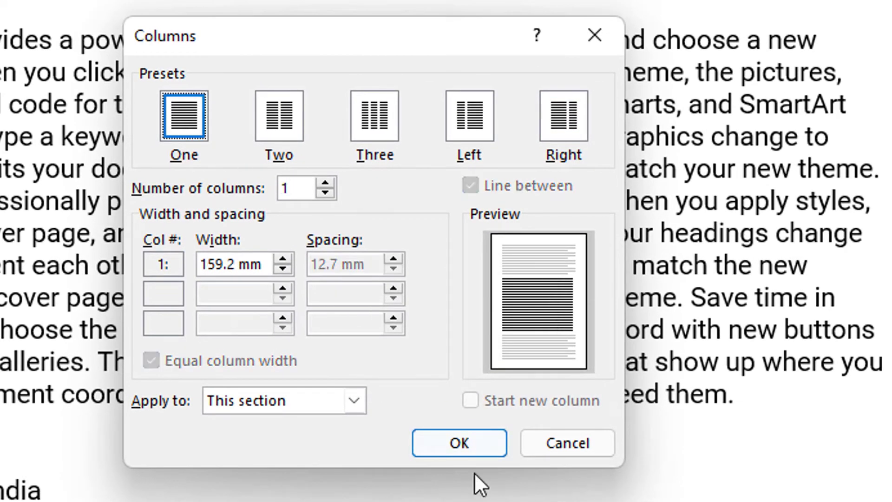
click(482, 443)
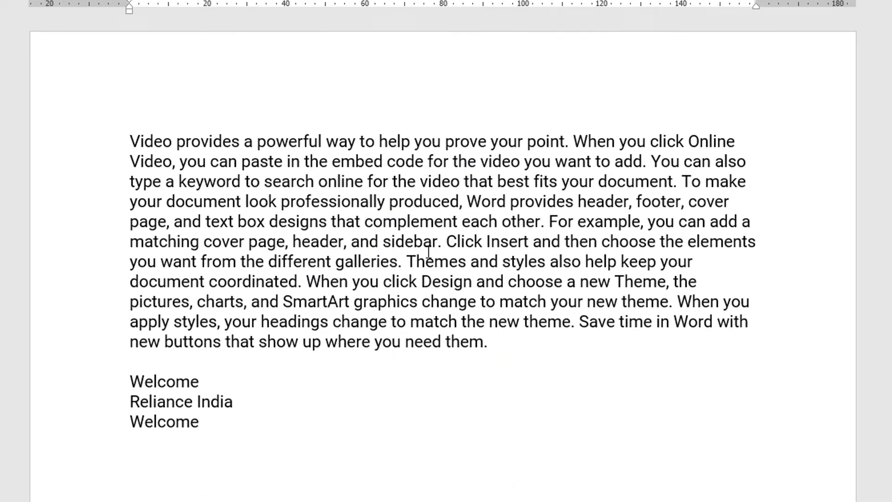
Step: Format the sample paragraph's section with the Two preset and set the spacing between the columns to 5 mm
click(428, 250)
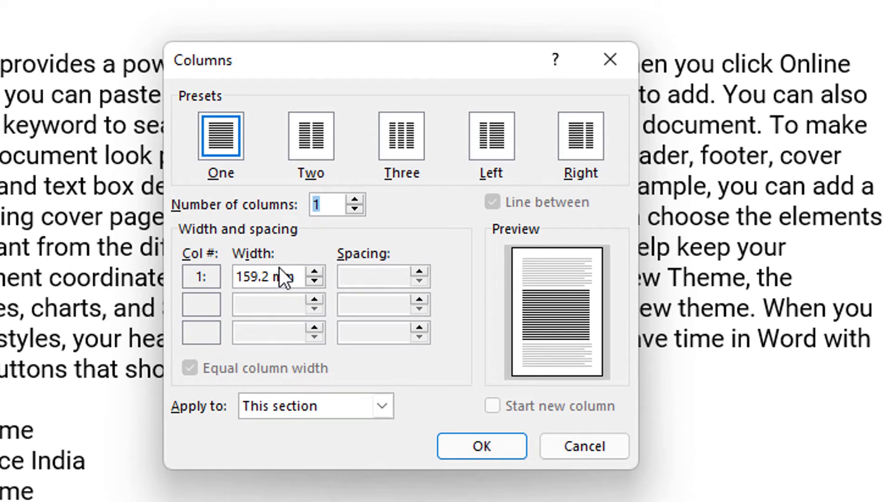
click(309, 139)
drag(398, 277, 299, 277)
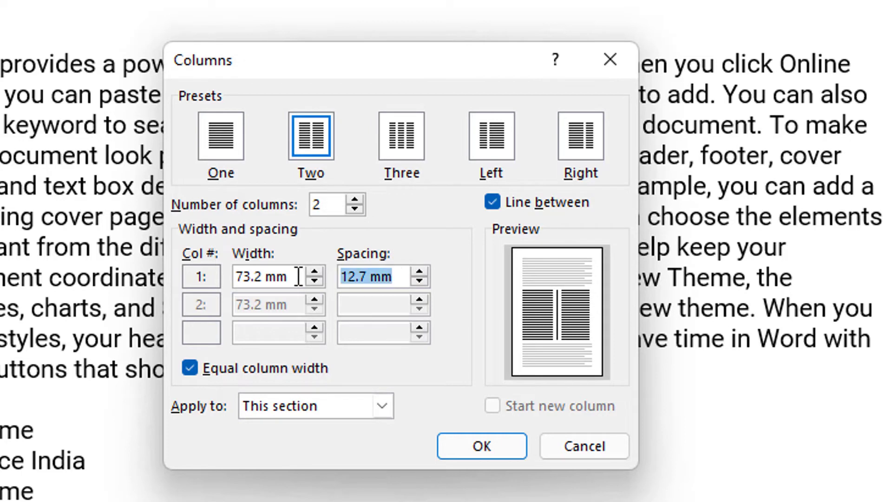
click(399, 277)
drag(400, 277, 218, 194)
drag(398, 278, 305, 281)
text(5)
click(482, 445)
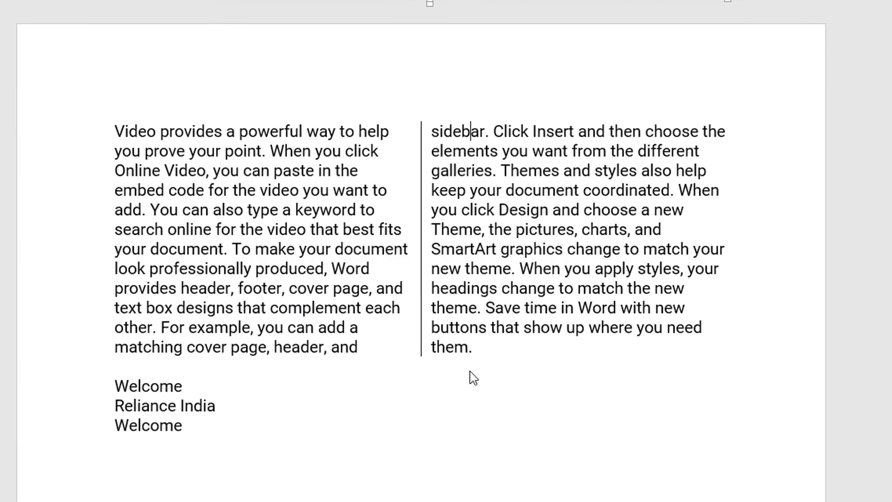
Step: Justify the two-column sample paragraph
click(496, 230)
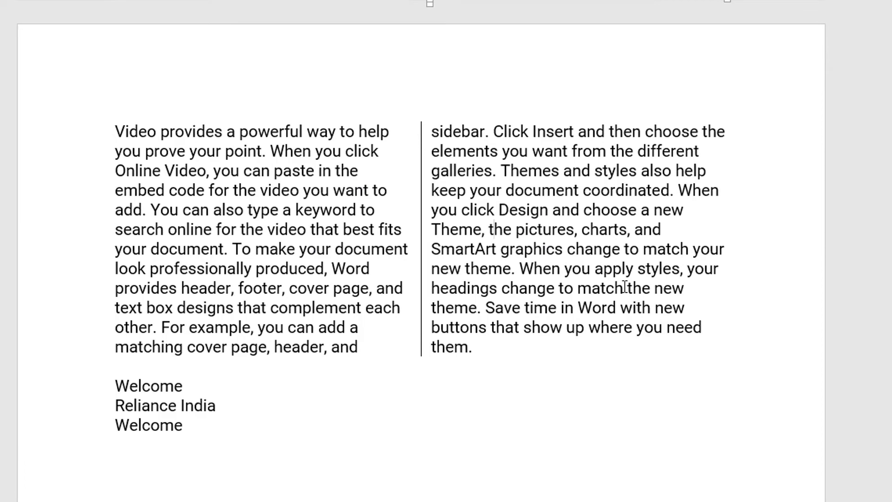
key(ctrl+j)
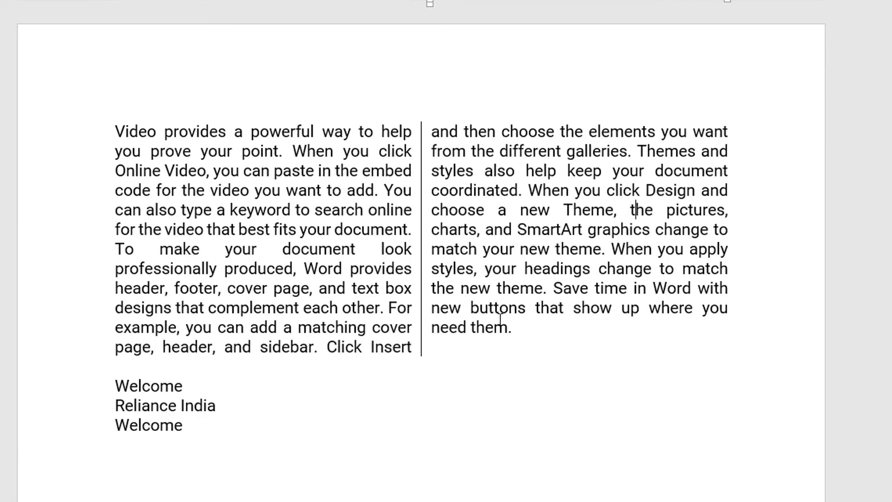
Step: Open the detailed column settings of the two-column section and check the spacing between its columns
click(495, 213)
key(alt+p)
key(j)
key(c)
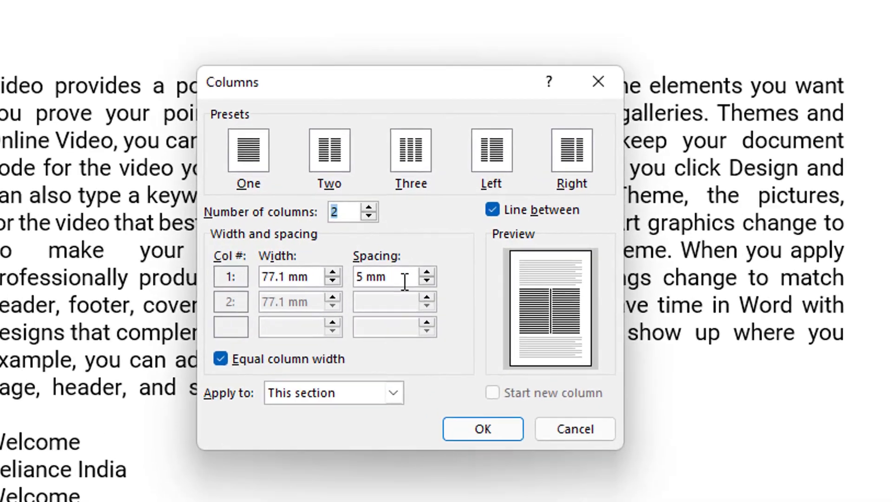
drag(412, 269, 350, 268)
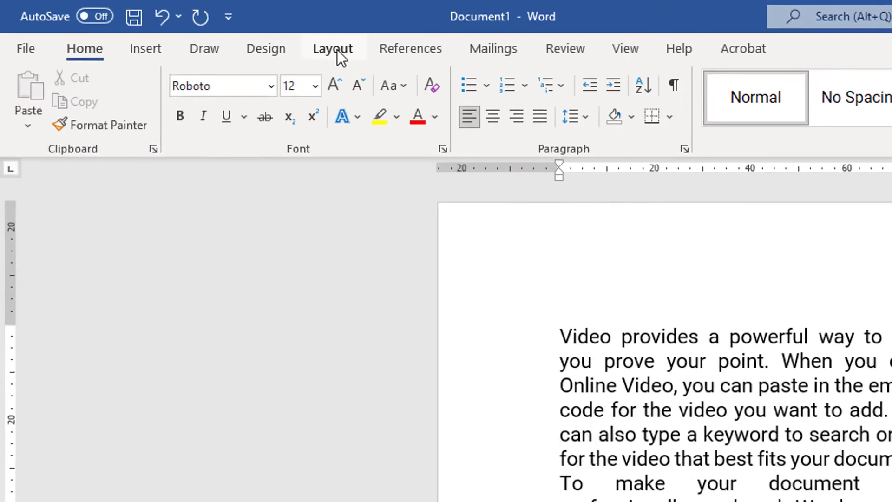
Step: Review the detailed column settings of the section below the two-column paragraph, then return to the empty lines under the last Welcome
click(159, 24)
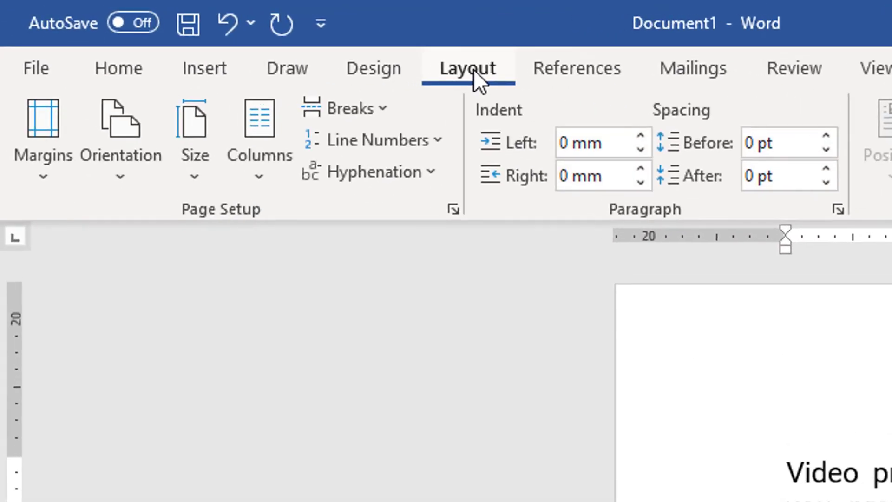
click(259, 175)
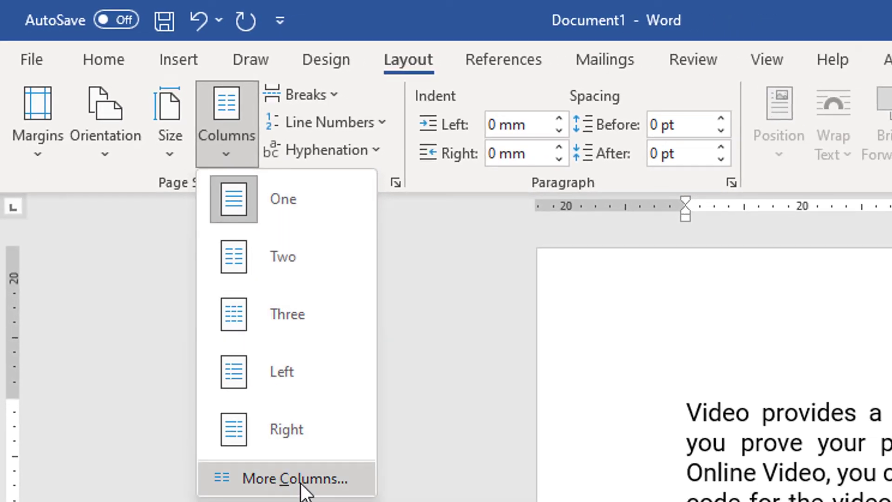
click(301, 484)
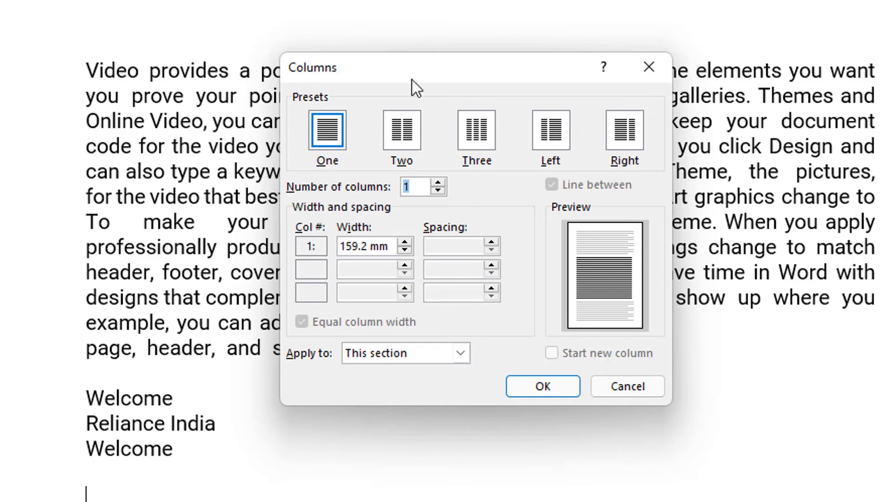
click(649, 68)
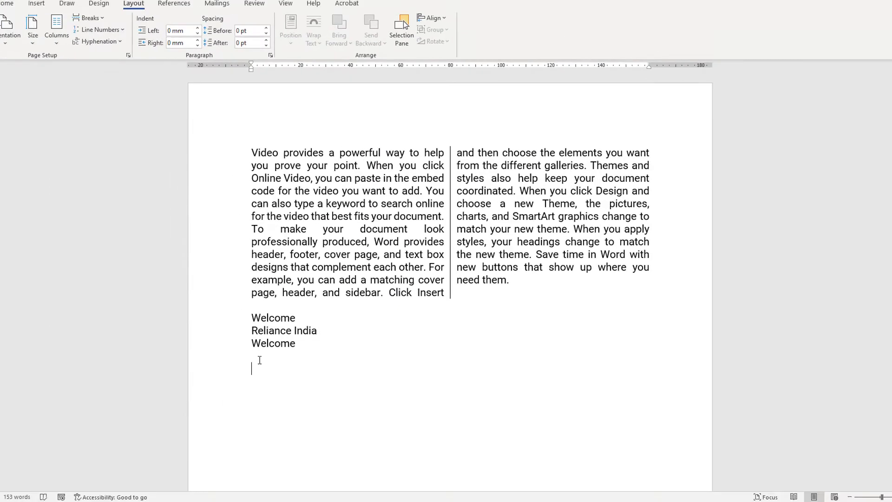
click(260, 361)
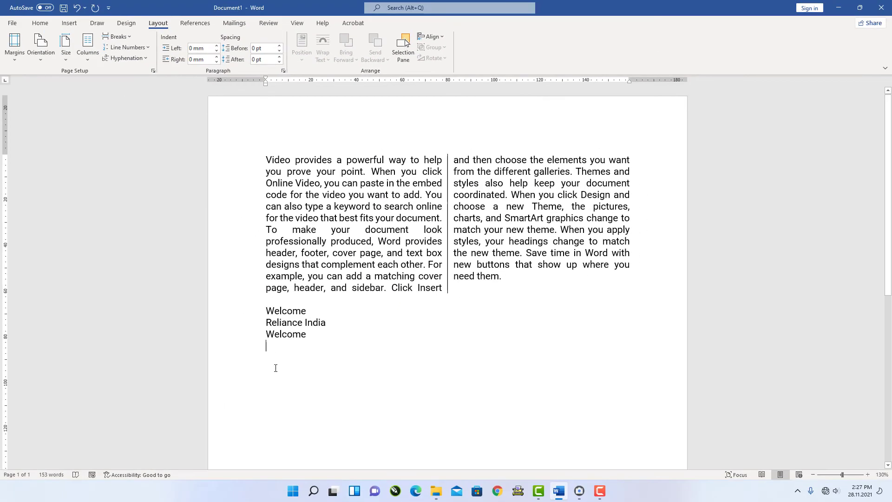
click(297, 377)
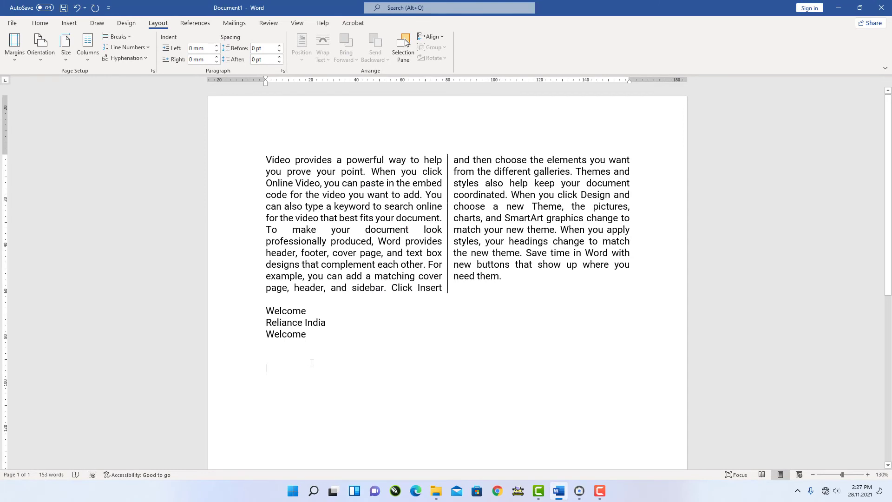